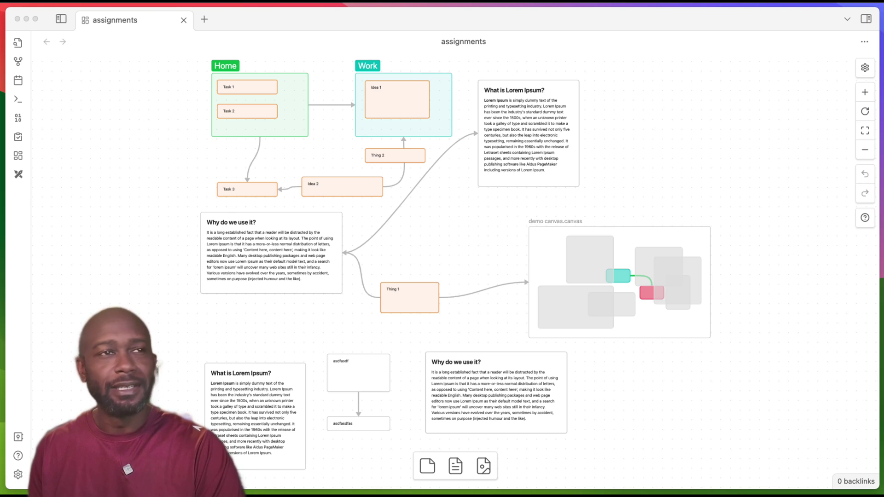
Enlarge the Task 3 card slightly
{"action": "left_click", "coordinate": [661, 421]}
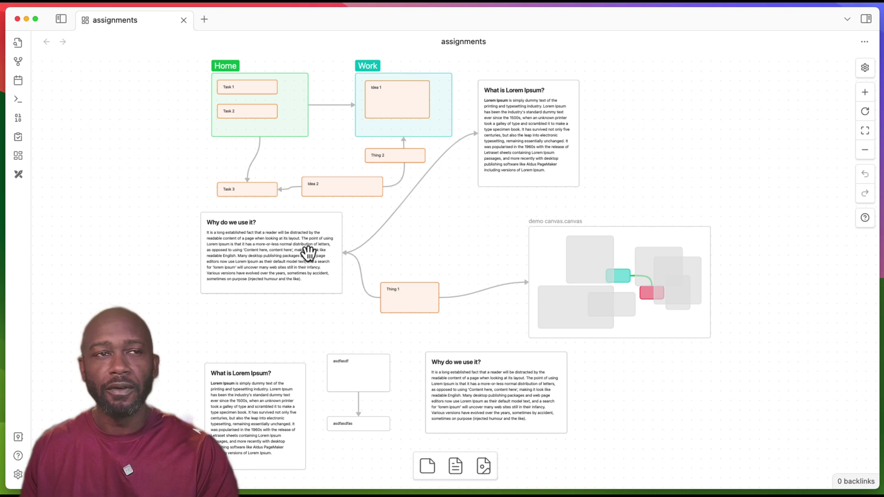
{"action": "left_click", "coordinate": [247, 191]}
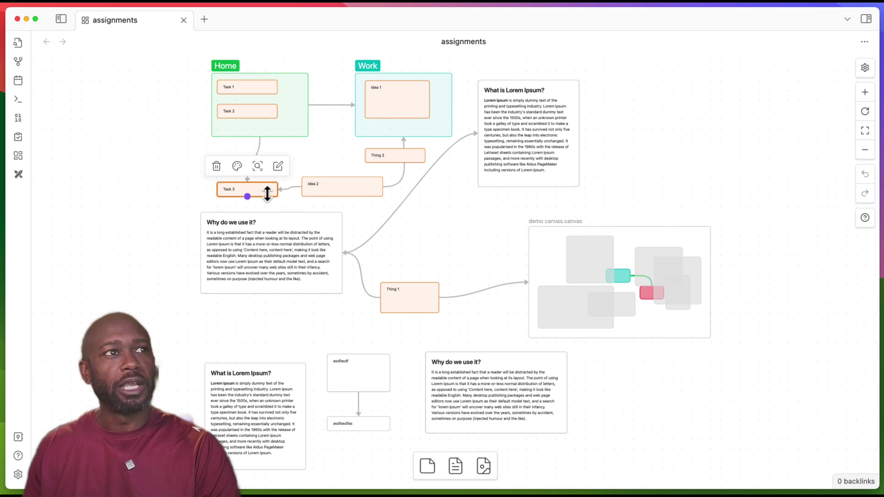
{"action": "mouse_move", "coordinate": [278, 196]}
{"action": "left_mouse_down"}
{"action": "mouse_move", "coordinate": [292, 257]}
{"action": "mouse_move", "coordinate": [351, 258]}
{"action": "mouse_move", "coordinate": [311, 292]}
{"action": "mouse_move", "coordinate": [357, 187]}
{"action": "mouse_move", "coordinate": [343, 329]}
{"action": "mouse_move", "coordinate": [491, 437]}
{"action": "mouse_move", "coordinate": [475, 413]}
{"action": "mouse_move", "coordinate": [263, 239]}
{"action": "mouse_move", "coordinate": [290, 203]}
{"action": "mouse_move", "coordinate": [271, 208]}
{"action": "mouse_move", "coordinate": [278, 198]}
{"action": "left_mouse_up"}
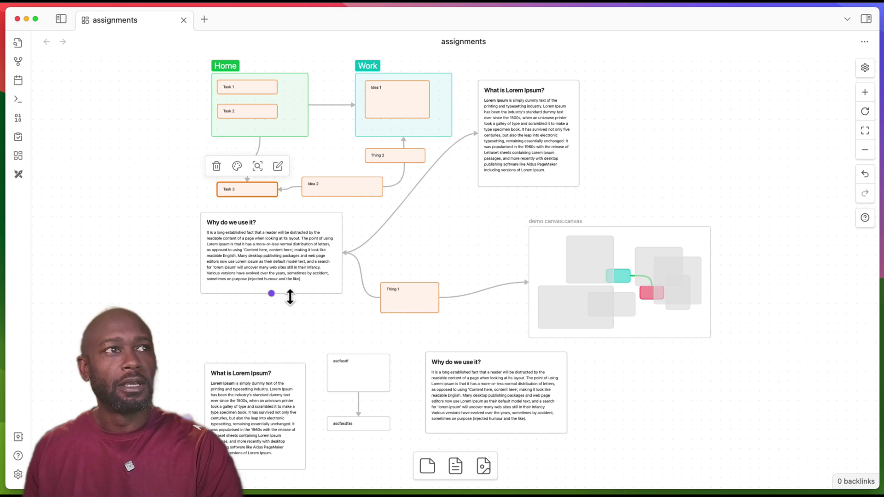
{"action": "left_click", "coordinate": [279, 318]}
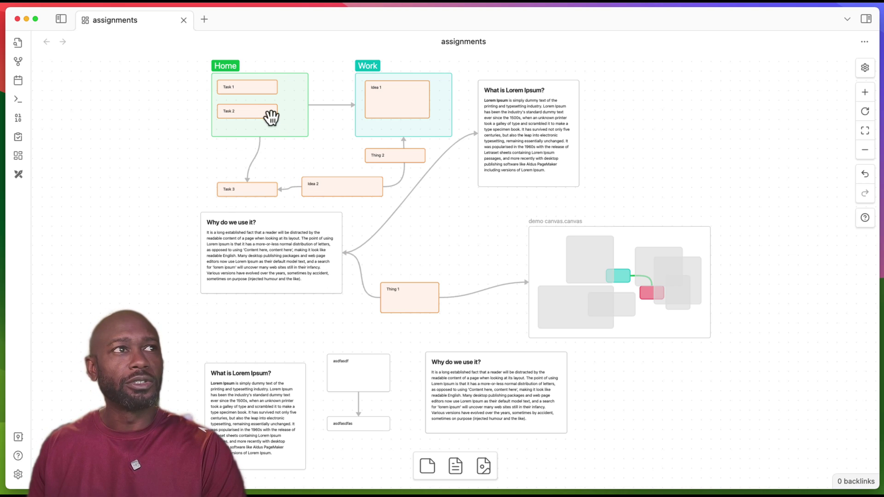
Select and deselect the Home and Work groups in turn
{"action": "left_click", "coordinate": [213, 94]}
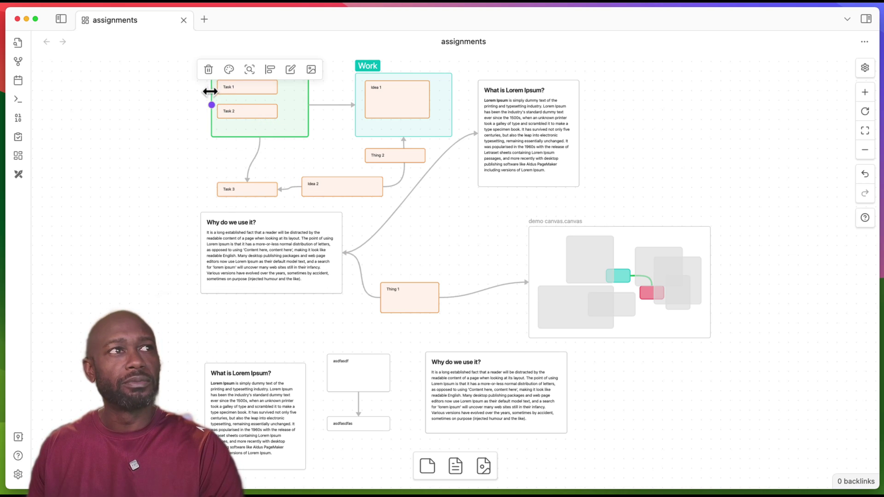
{"action": "left_click", "coordinate": [329, 138]}
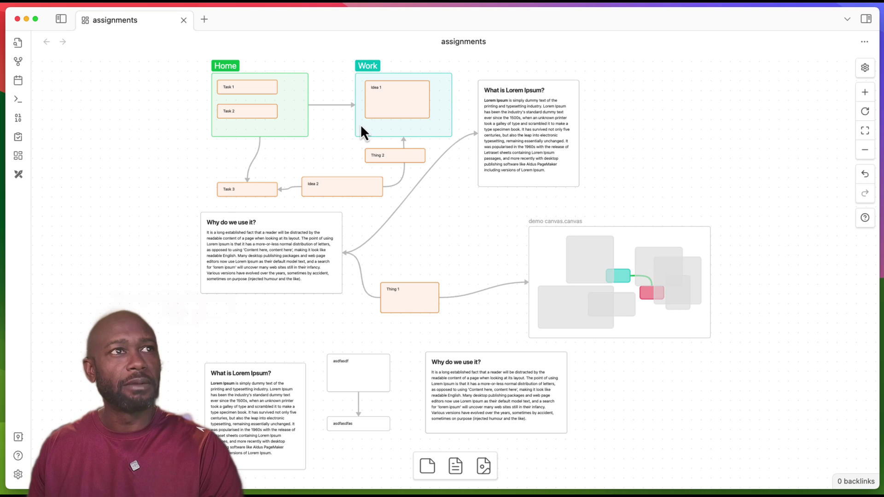
{"action": "left_click", "coordinate": [357, 136]}
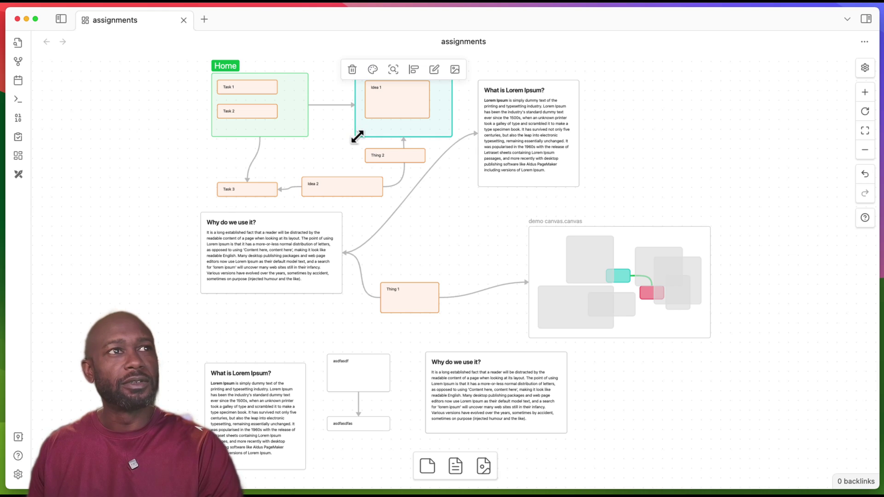
{"action": "left_click", "coordinate": [277, 131]}
{"action": "left_click", "coordinate": [289, 136]}
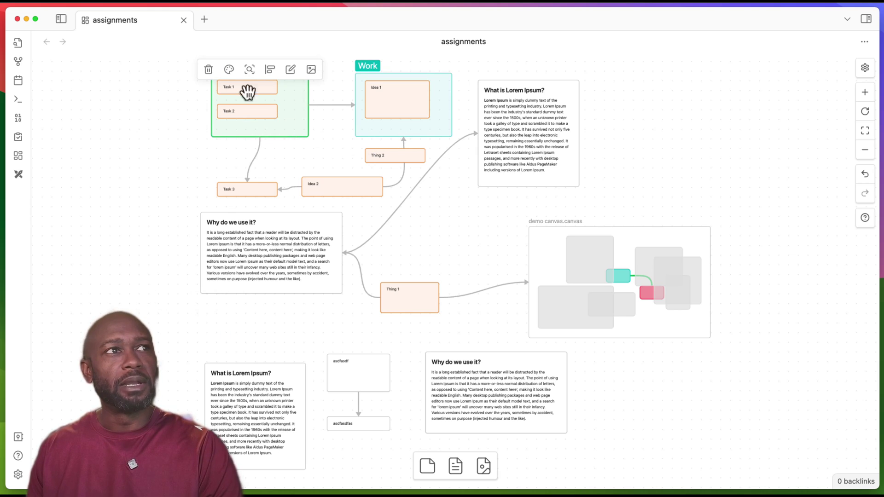
{"action": "left_click", "coordinate": [194, 104]}
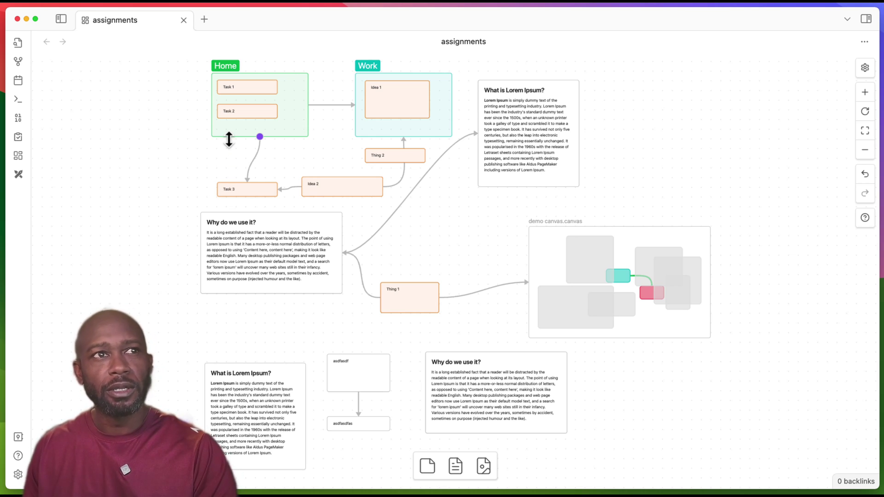
Shift Thing 2 a little left, leaving it just under the Work group above Idea 2
{"action": "left_click", "coordinate": [402, 215]}
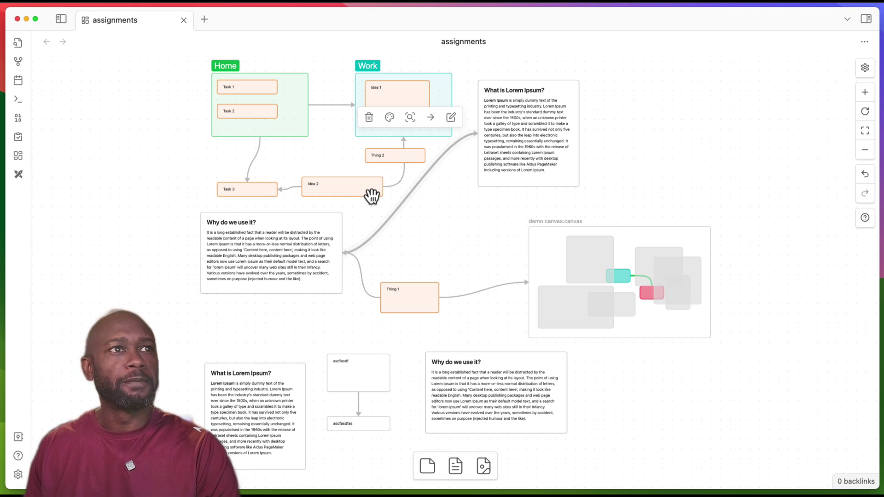
{"action": "left_click_drag", "start_coordinate": [372, 150], "coordinate": [390, 161]}
{"action": "left_click", "coordinate": [442, 239]}
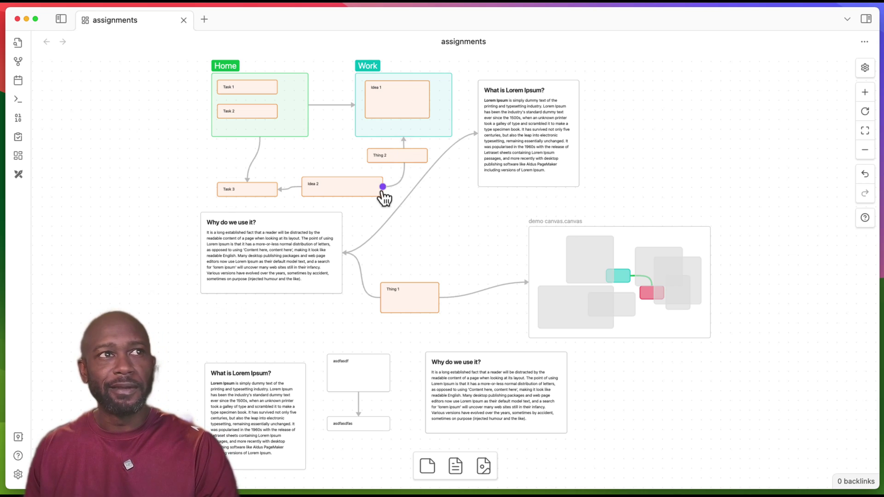
{"action": "left_click_drag", "start_coordinate": [414, 158], "coordinate": [365, 164]}
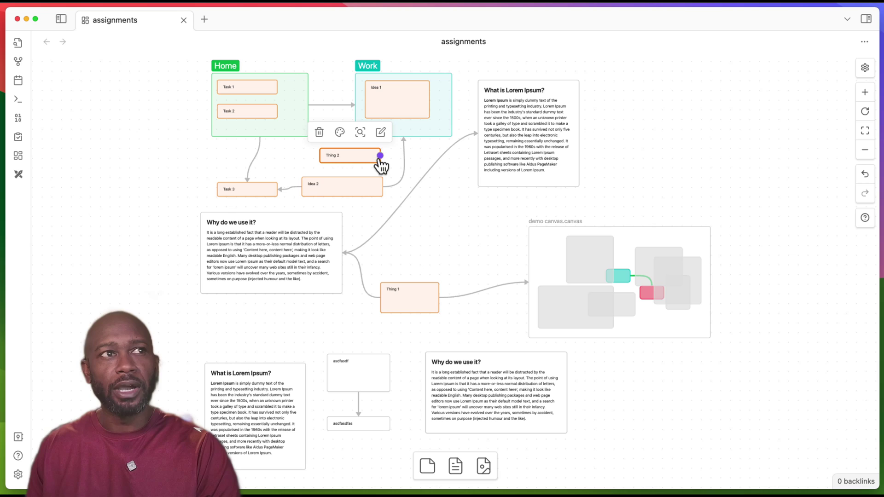
{"action": "left_click_drag", "start_coordinate": [372, 157], "coordinate": [412, 156]}
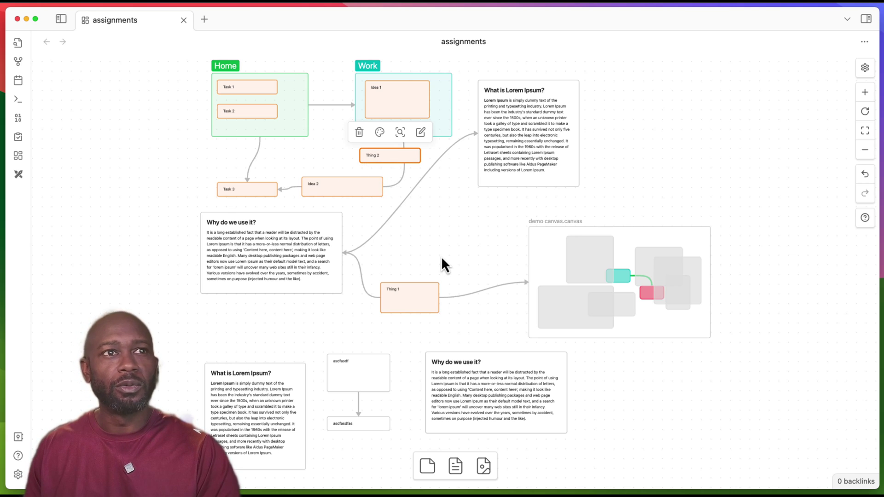
Top-align the demo canvas.canvas embed with the Why card, resize it, and pan the canvas
{"action": "left_click", "coordinate": [568, 245]}
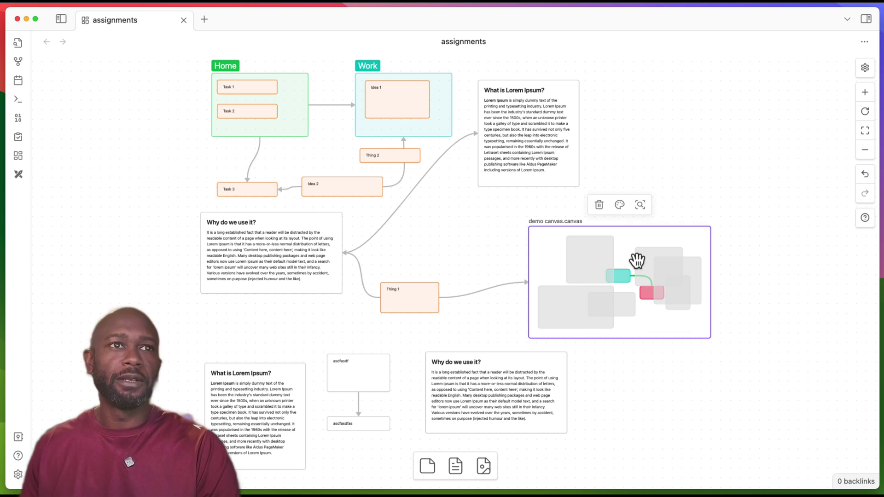
{"action": "mouse_move", "coordinate": [627, 270]}
{"action": "left_mouse_down"}
{"action": "mouse_move", "coordinate": [649, 258]}
{"action": "mouse_move", "coordinate": [637, 258]}
{"action": "left_mouse_up"}
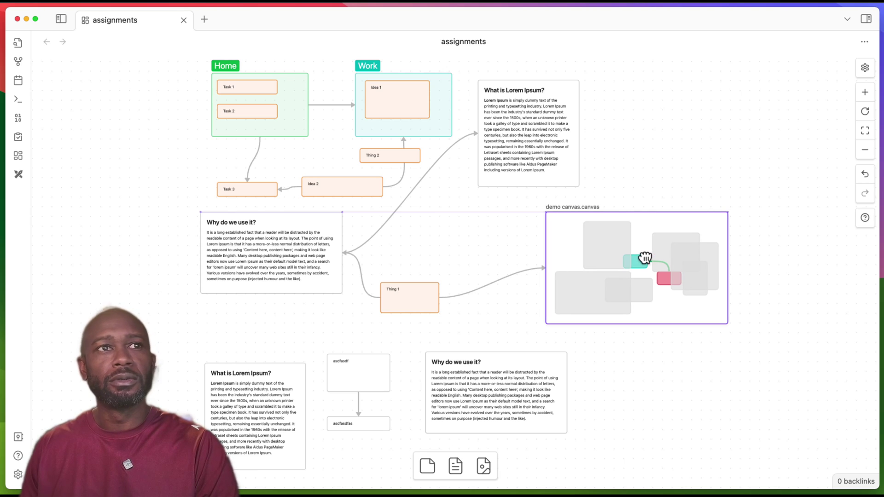
{"action": "left_click_drag", "start_coordinate": [726, 322], "coordinate": [785, 442]}
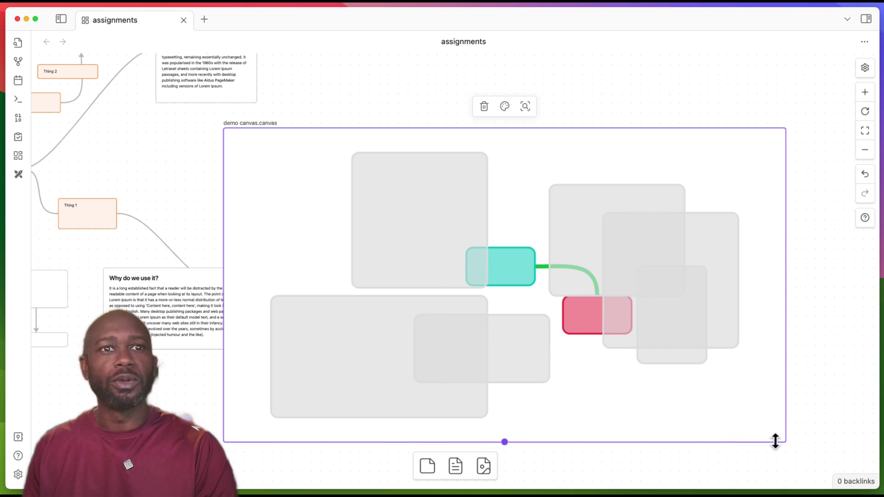
{"action": "left_click_drag", "start_coordinate": [783, 442], "coordinate": [408, 237]}
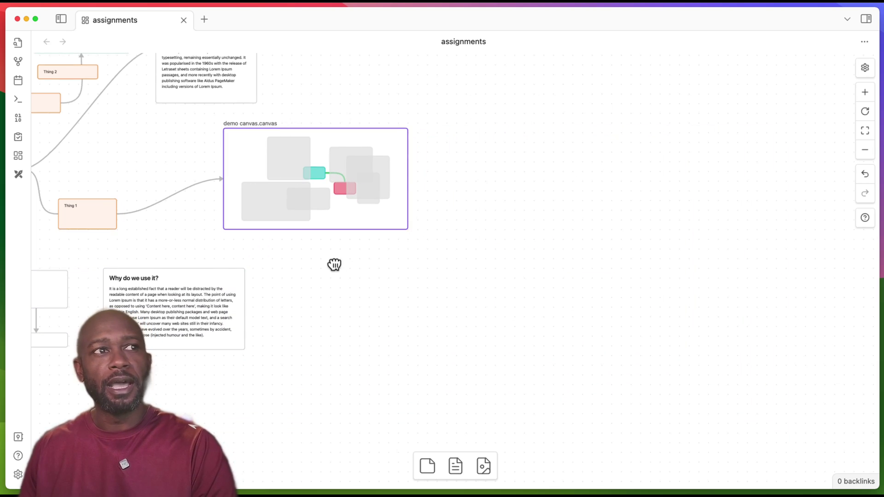
{"action": "left_click_drag", "start_coordinate": [333, 262], "coordinate": [610, 354]}
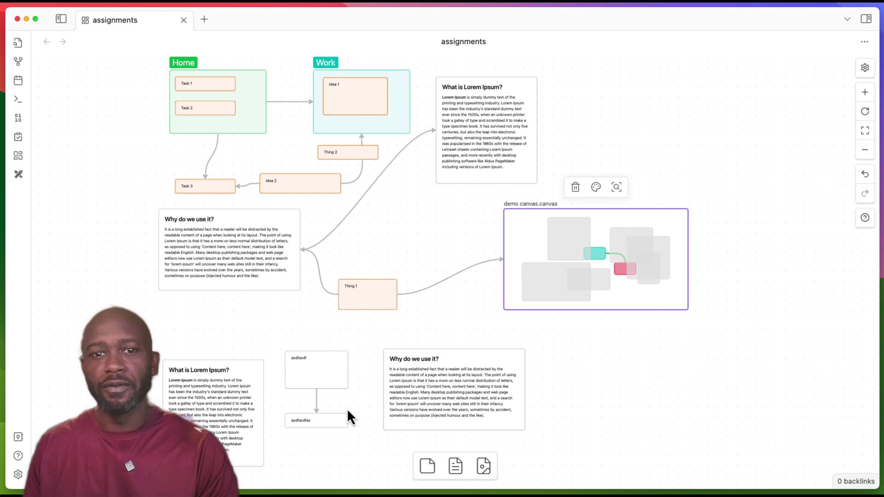
Enable the Advanced Canvas community plugin
{"action": "key", "text": "Escape"}
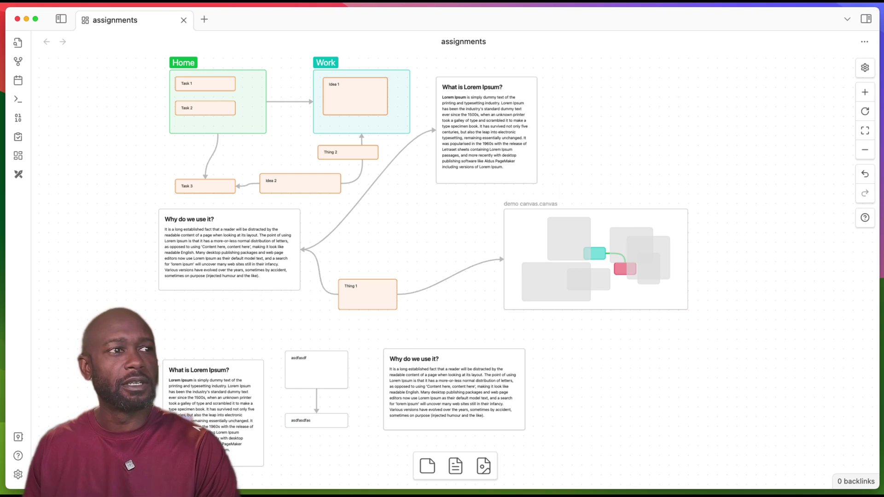
{"action": "key", "text": "super+comma"}
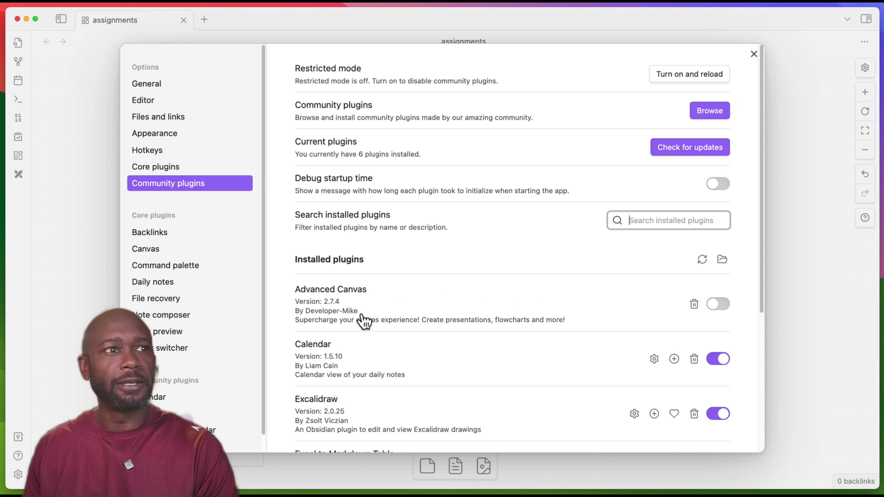
{"action": "left_click", "coordinate": [716, 305]}
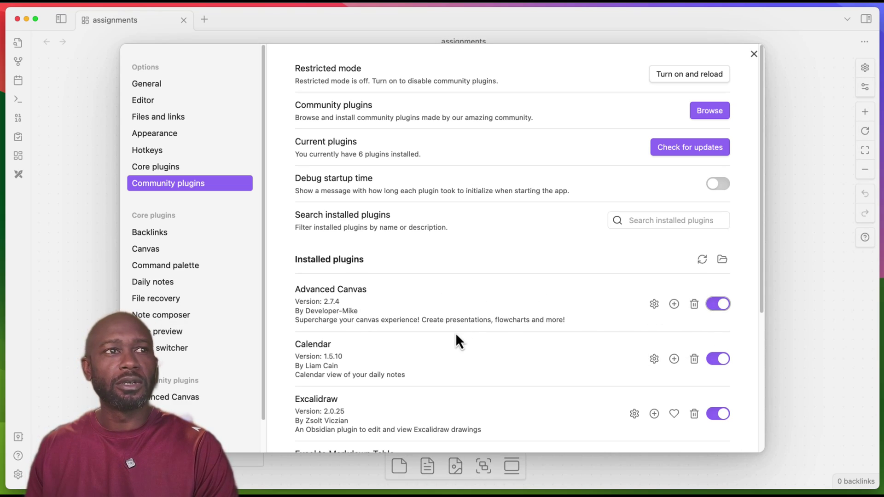
View Advanced Canvas's details, then open its options page with General node defaults
{"action": "left_click", "coordinate": [358, 295]}
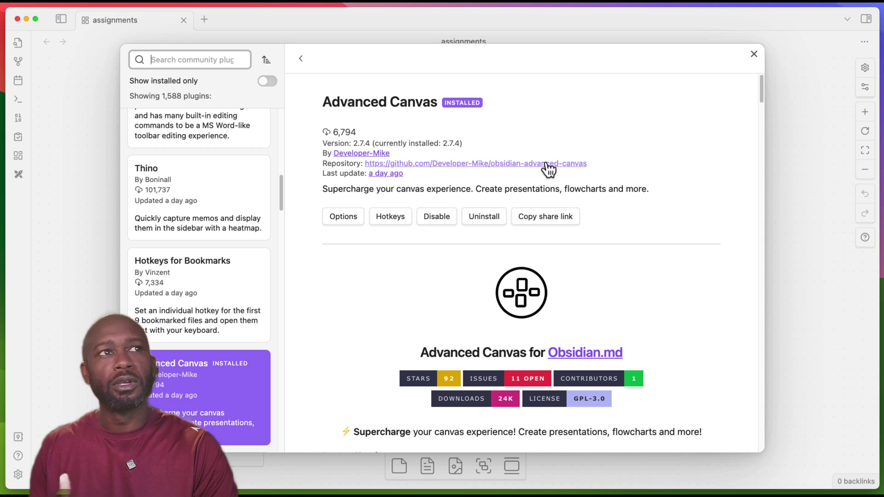
{"action": "left_click", "coordinate": [753, 54]}
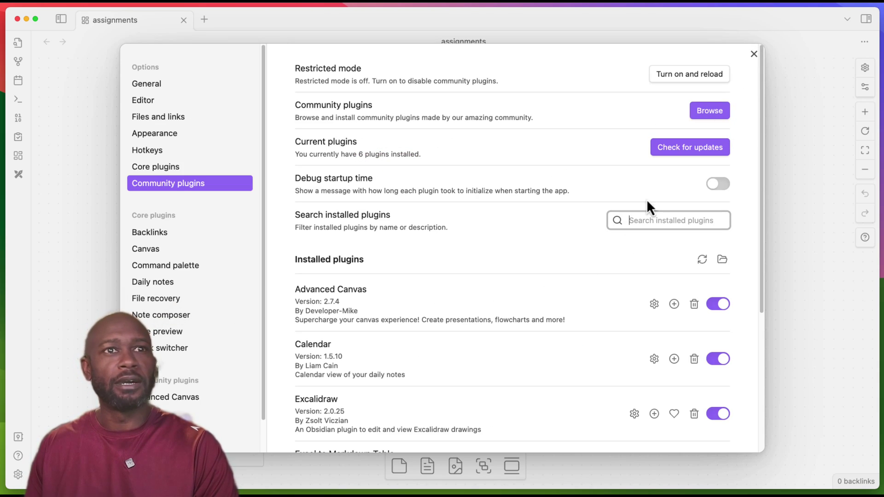
{"action": "left_click", "coordinate": [654, 303]}
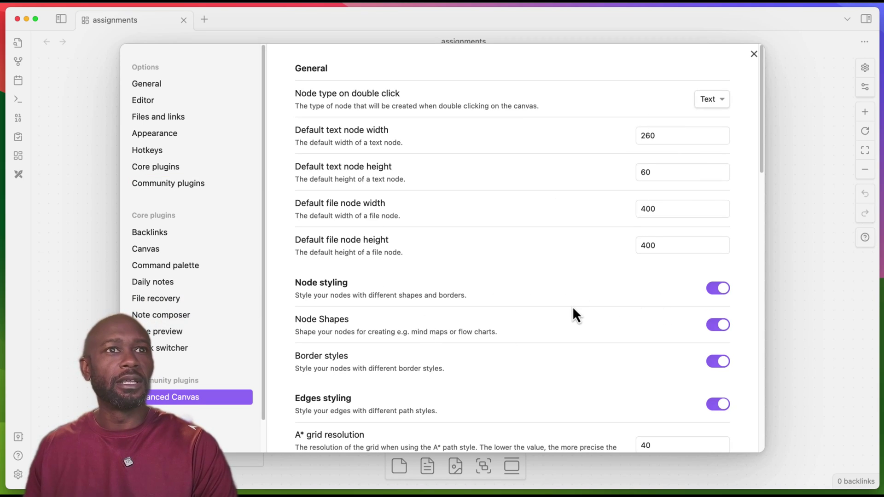
Scroll through the Advanced Canvas options without changes and close Settings
{"action": "mouse_move", "coordinate": [762, 153]}
{"action": "left_mouse_down"}
{"action": "mouse_move", "coordinate": [765, 390]}
{"action": "mouse_move", "coordinate": [755, 446]}
{"action": "mouse_move", "coordinate": [759, 147]}
{"action": "left_mouse_up"}
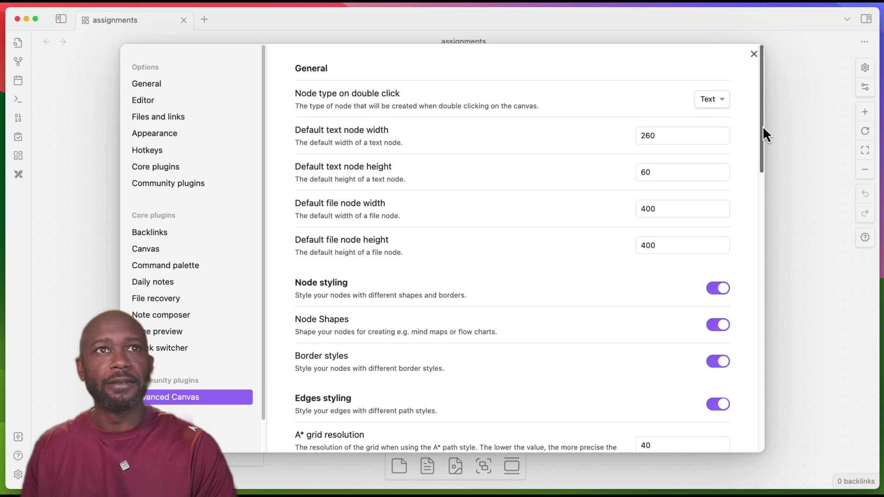
{"action": "left_click_drag", "start_coordinate": [762, 127], "coordinate": [752, 411]}
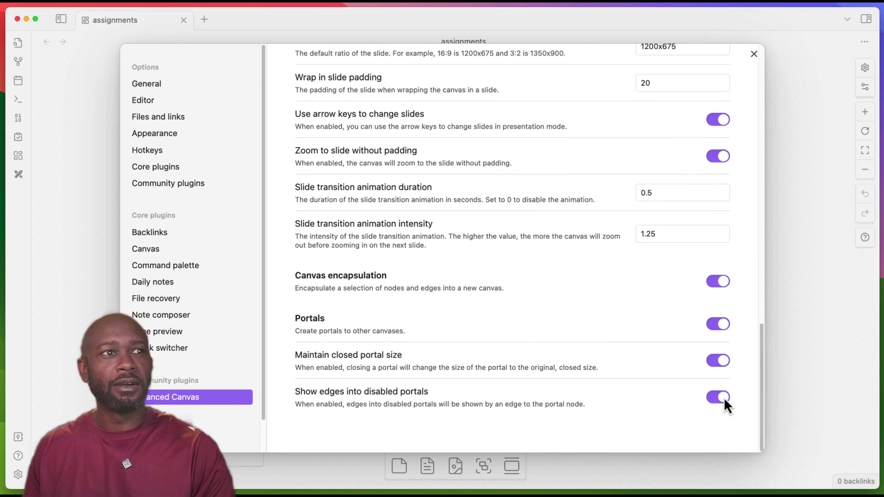
{"action": "left_click", "coordinate": [753, 54]}
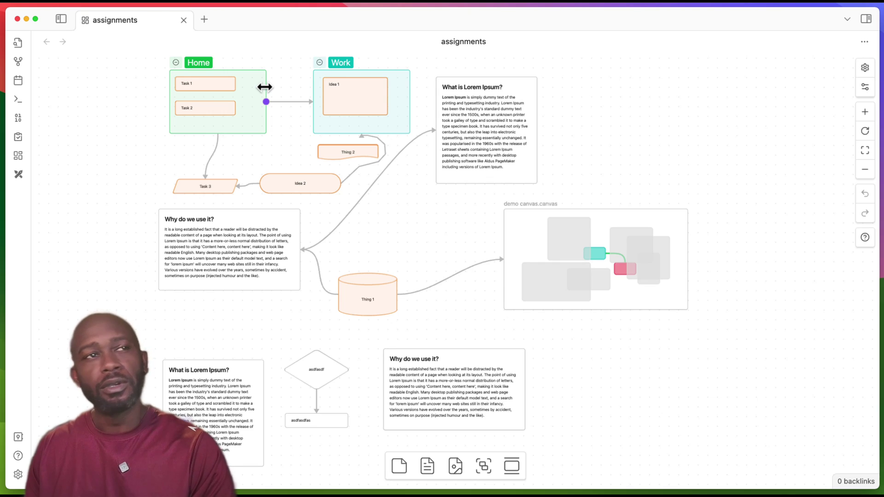
{"action": "left_click", "coordinate": [176, 63]}
{"action": "left_click", "coordinate": [181, 115]}
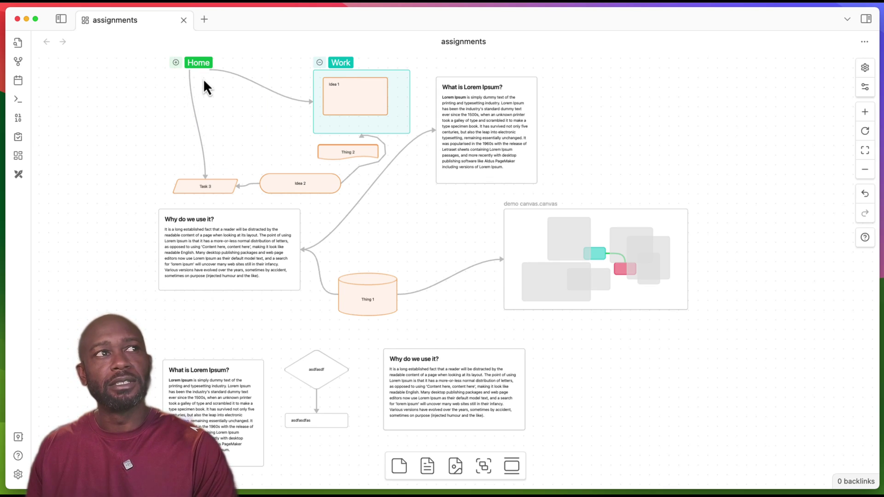
{"action": "left_click", "coordinate": [176, 62]}
{"action": "left_click", "coordinate": [258, 143]}
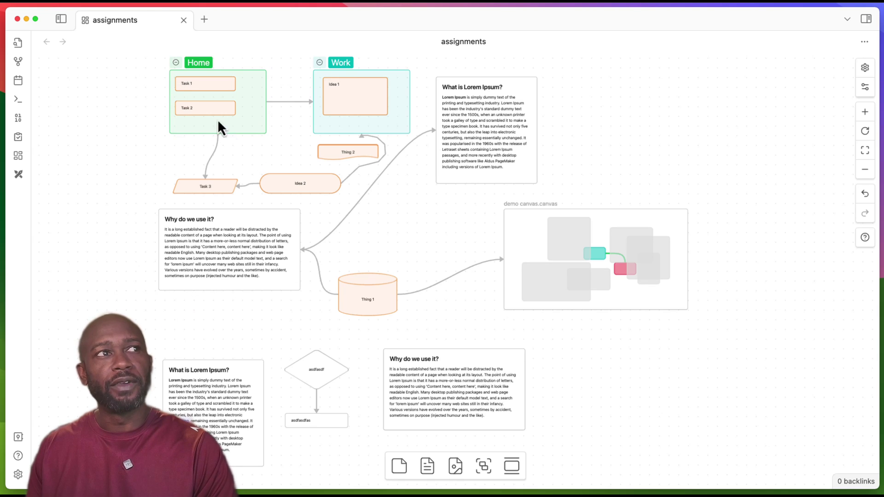
{"action": "left_click", "coordinate": [320, 62]}
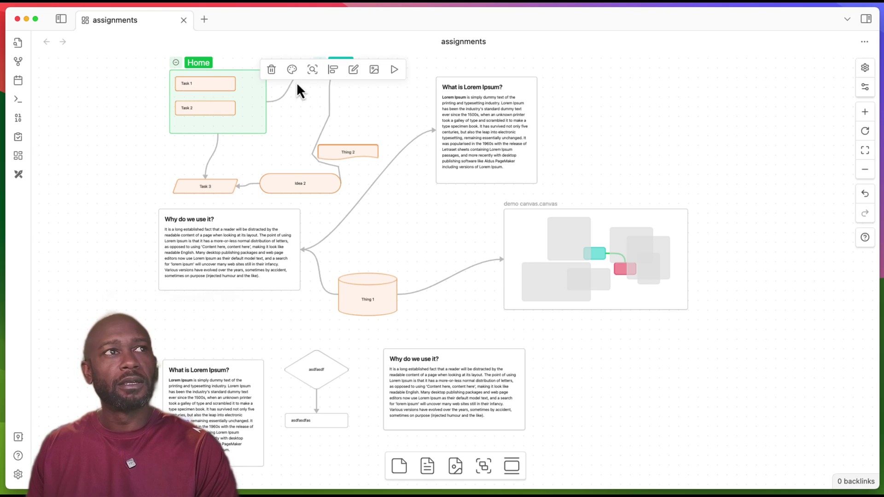
{"action": "left_click", "coordinate": [293, 106]}
{"action": "left_click", "coordinate": [319, 63]}
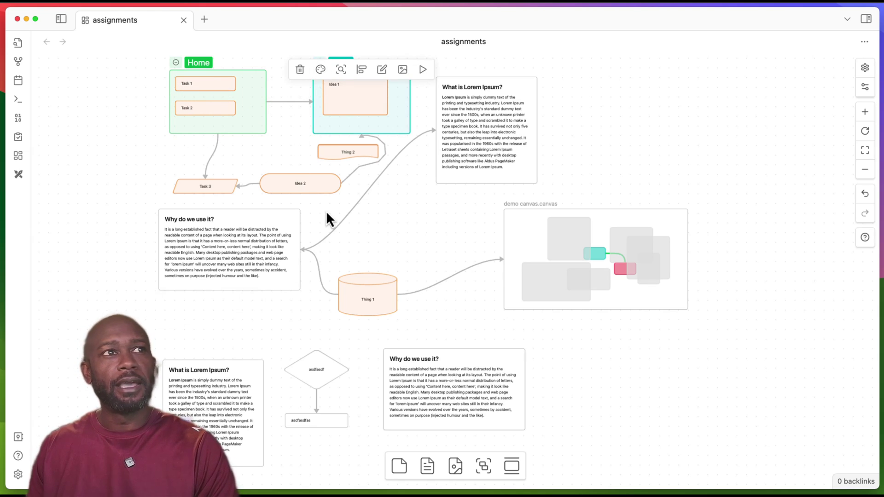
{"action": "left_click", "coordinate": [270, 170]}
{"action": "left_click", "coordinate": [214, 188]}
{"action": "left_click", "coordinate": [316, 189]}
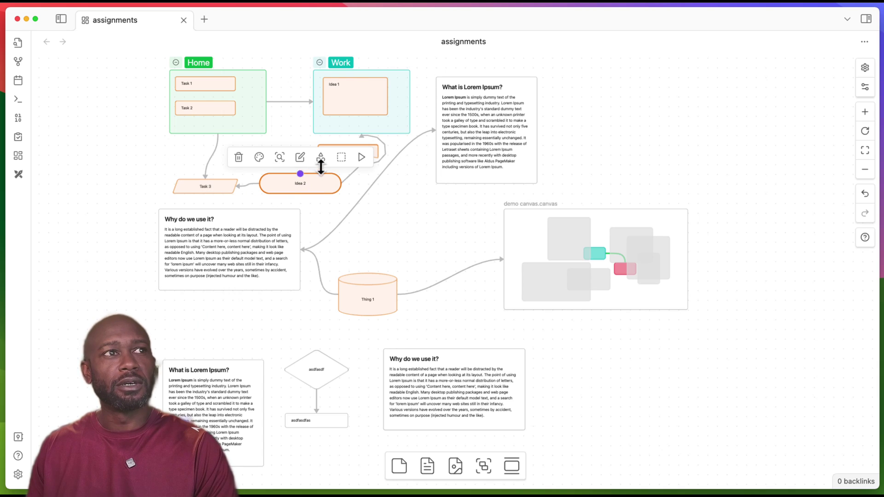
{"action": "left_click", "coordinate": [392, 191]}
{"action": "left_click", "coordinate": [355, 154]}
{"action": "left_click", "coordinate": [274, 167]}
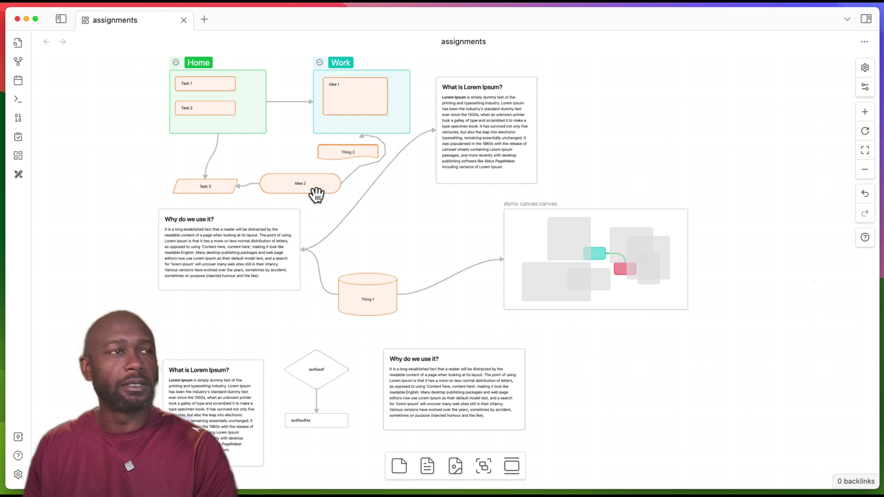
Make Task 3 a parallelogram and move Thing 2 left beneath the Work group
{"action": "left_click", "coordinate": [220, 188]}
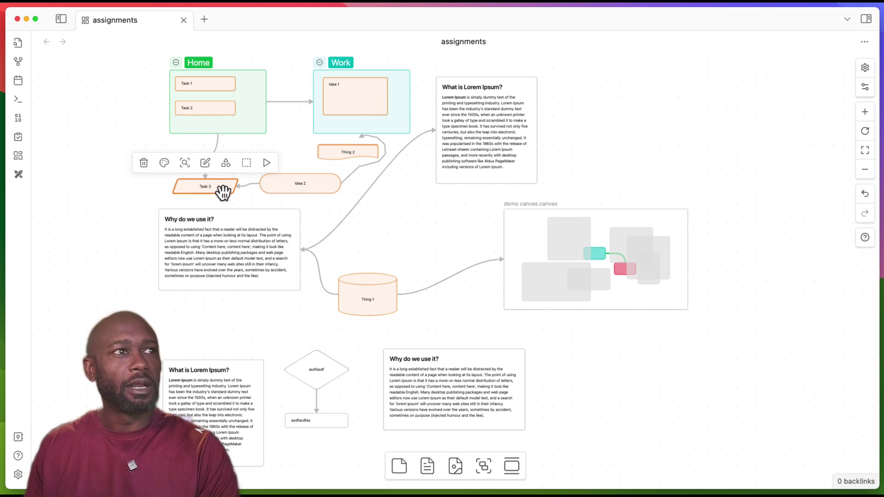
{"action": "left_click", "coordinate": [225, 165]}
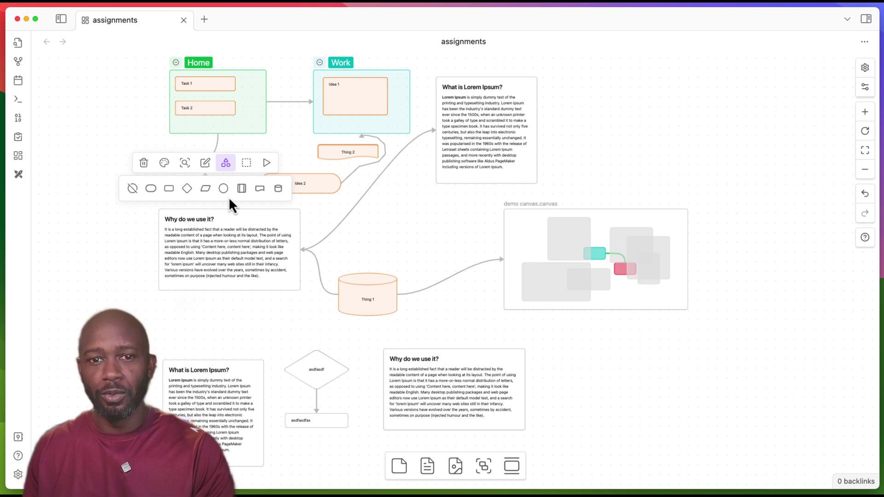
{"action": "left_click", "coordinate": [236, 205]}
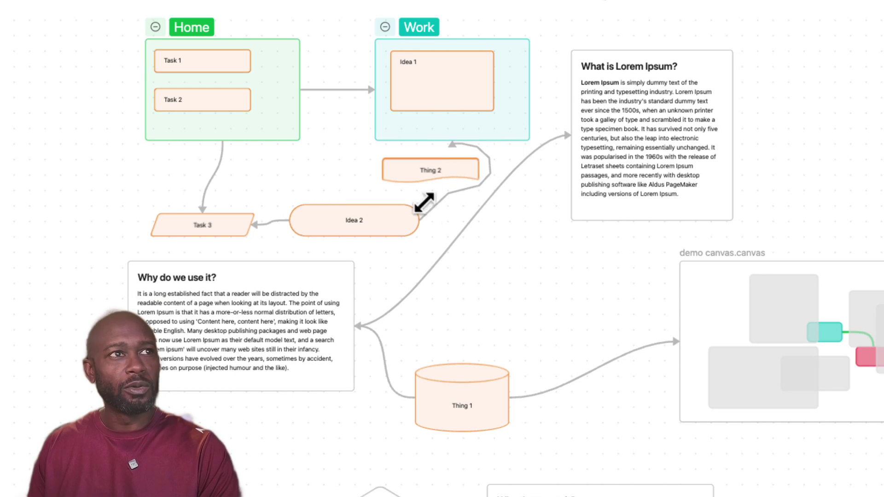
{"action": "mouse_move", "coordinate": [449, 177]}
{"action": "left_mouse_down"}
{"action": "mouse_move", "coordinate": [290, 160]}
{"action": "mouse_move", "coordinate": [363, 181]}
{"action": "mouse_move", "coordinate": [454, 181]}
{"action": "left_mouse_up"}
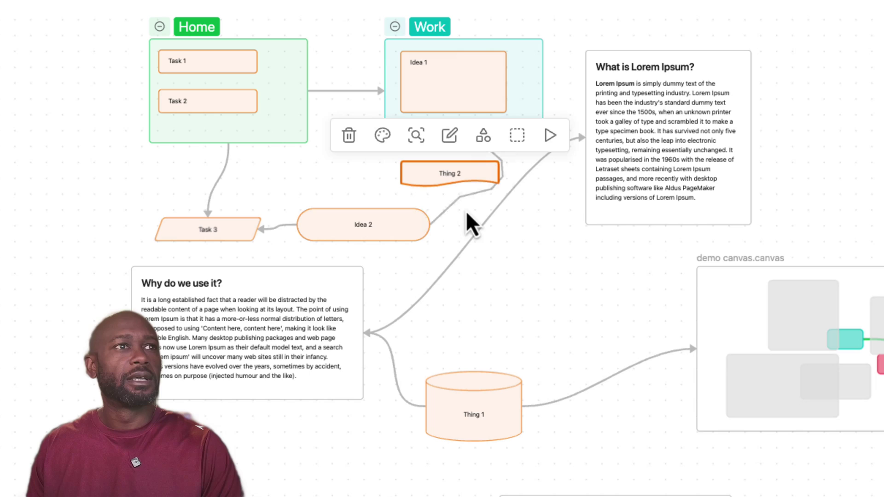
Route the Idea 2 edge with square elbows and move Thing 2 left out of its way
{"action": "left_click", "coordinate": [450, 208]}
{"action": "left_click", "coordinate": [513, 128]}
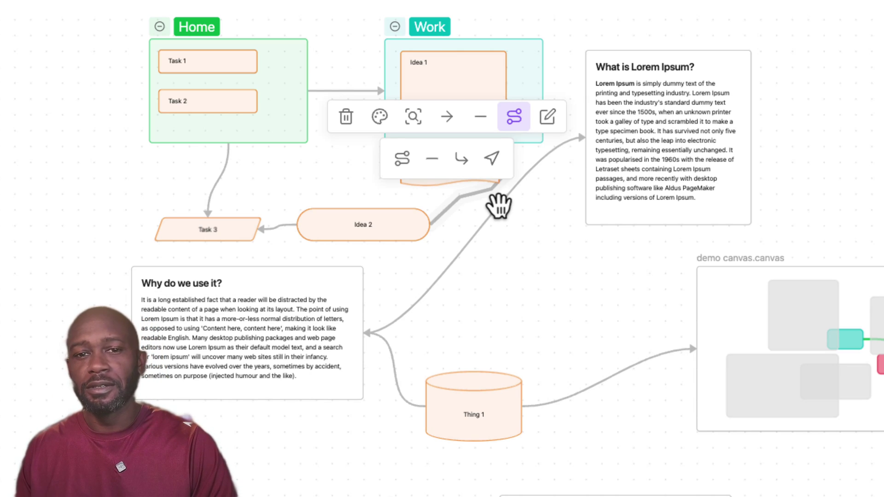
{"action": "left_click", "coordinate": [459, 164]}
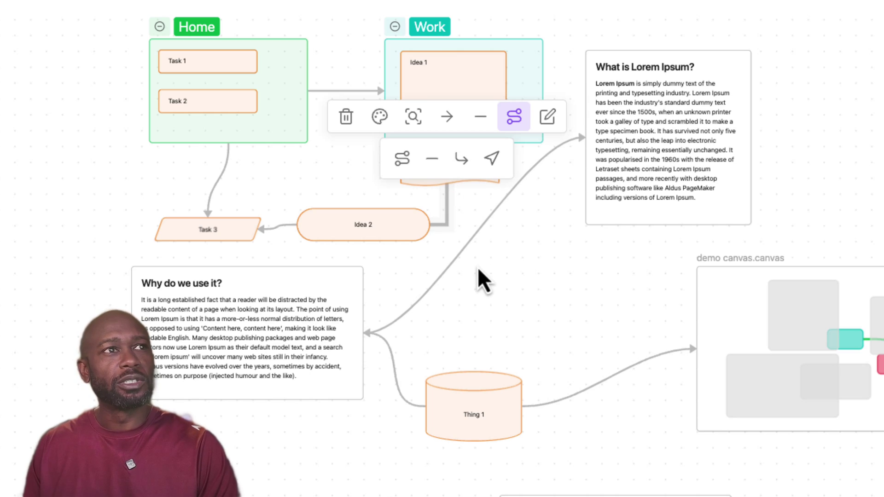
{"action": "left_click", "coordinate": [477, 178]}
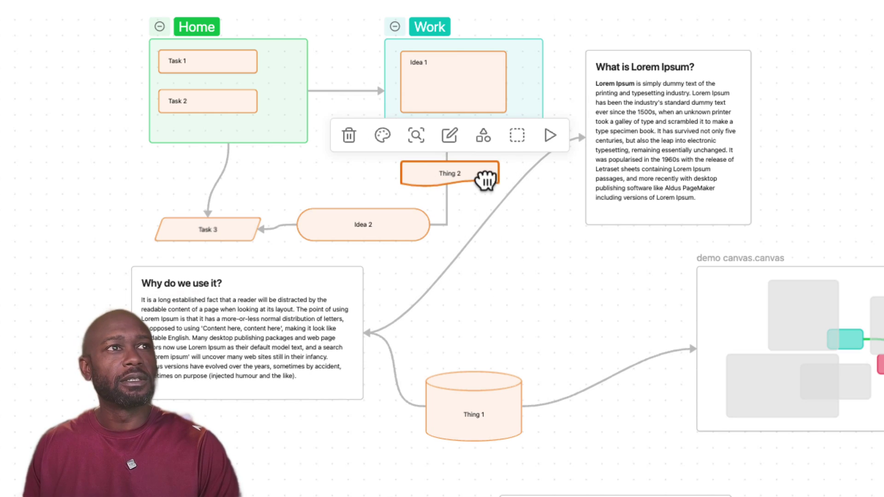
{"action": "left_click_drag", "start_coordinate": [483, 178], "coordinate": [331, 180]}
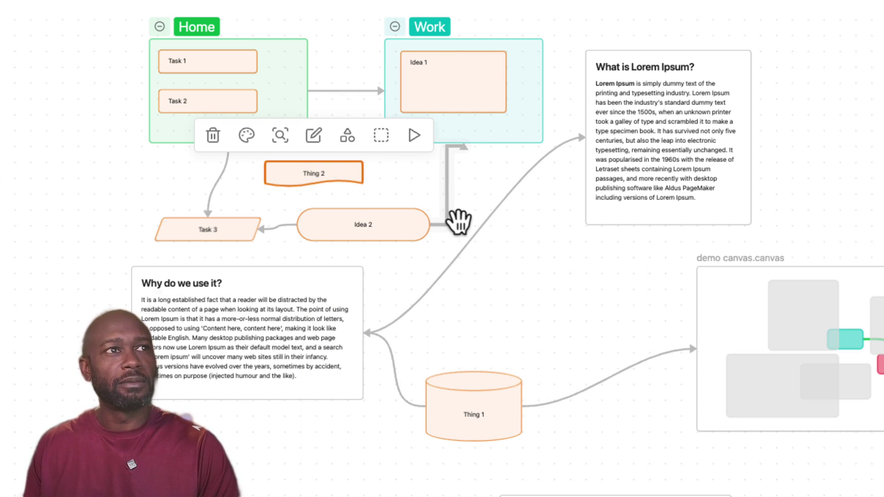
Switch the Idea 2 edge to straight, then back to curved, and return Thing 2 under Work
{"action": "left_click", "coordinate": [448, 216]}
{"action": "left_click", "coordinate": [514, 118]}
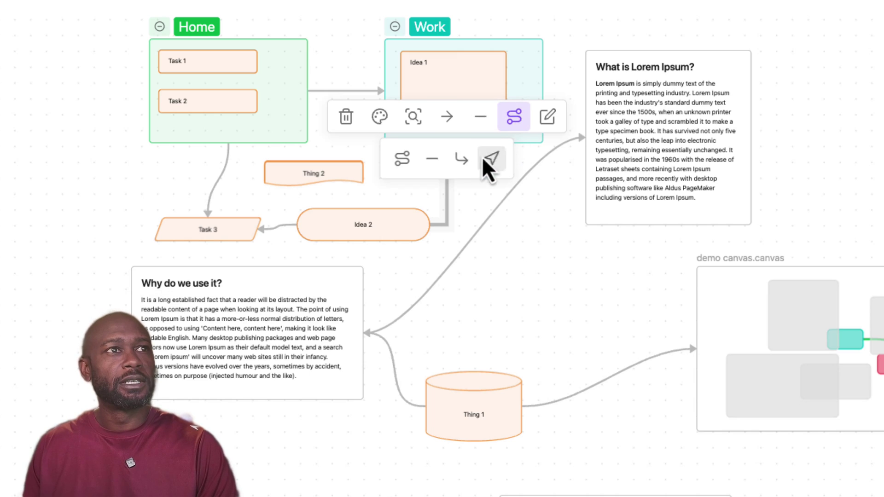
{"action": "left_click", "coordinate": [434, 159]}
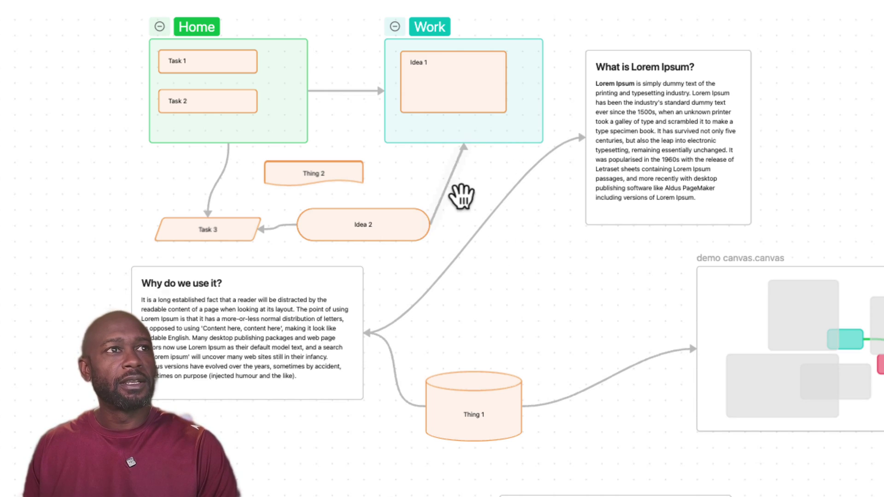
{"action": "left_click", "coordinate": [524, 121]}
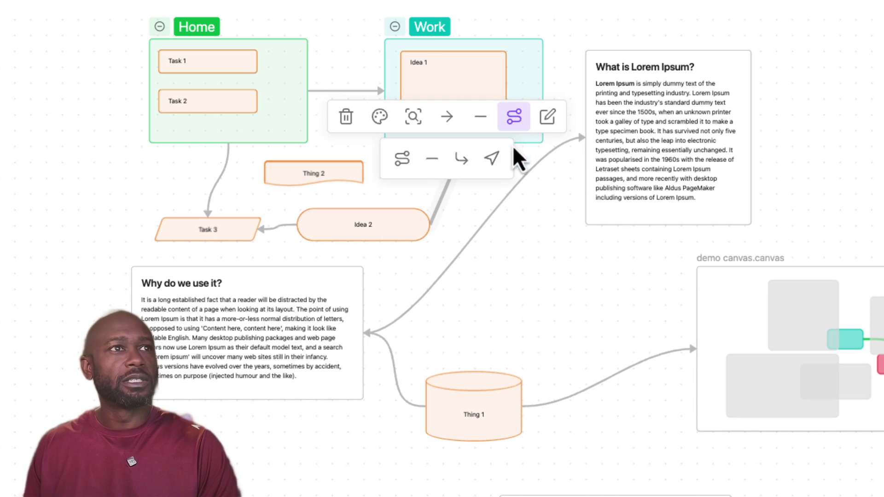
{"action": "left_click", "coordinate": [403, 160]}
{"action": "left_click", "coordinate": [495, 248]}
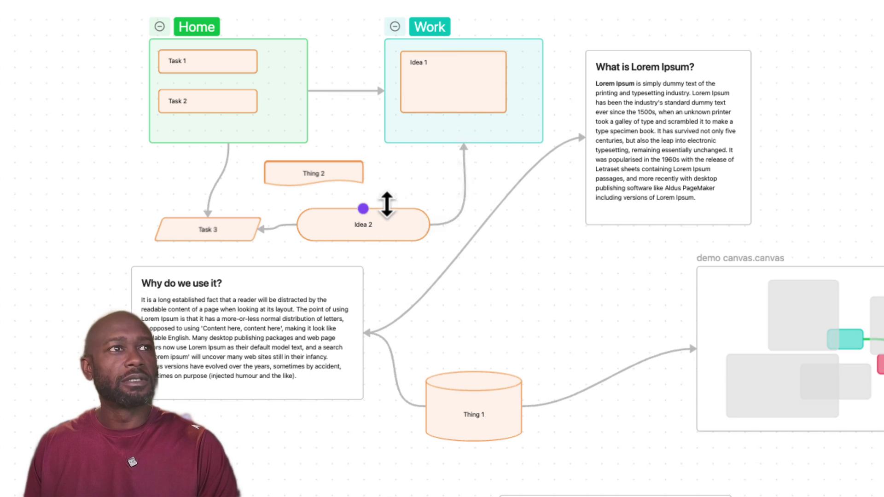
{"action": "left_click_drag", "start_coordinate": [339, 183], "coordinate": [410, 187]}
{"action": "left_click", "coordinate": [605, 363]}
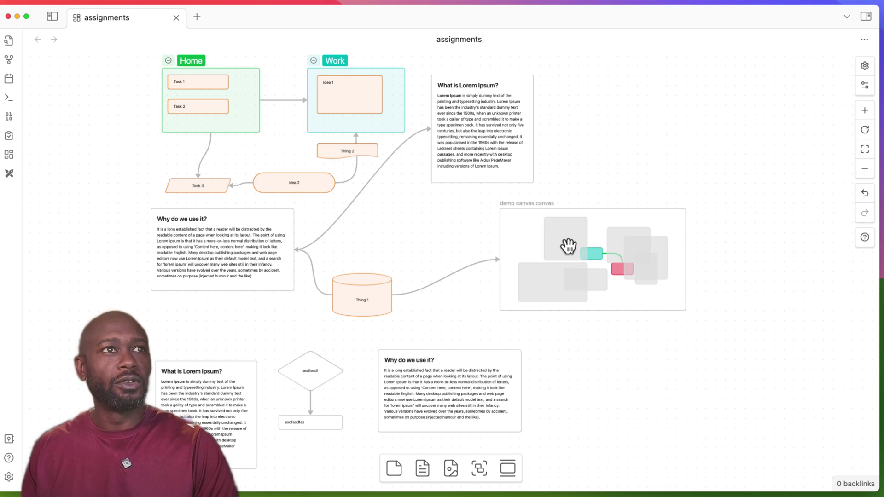
Move the demo canvas.canvas embed up-right, preview the file, then open it as a portal
{"action": "left_click_drag", "start_coordinate": [571, 246], "coordinate": [619, 230]}
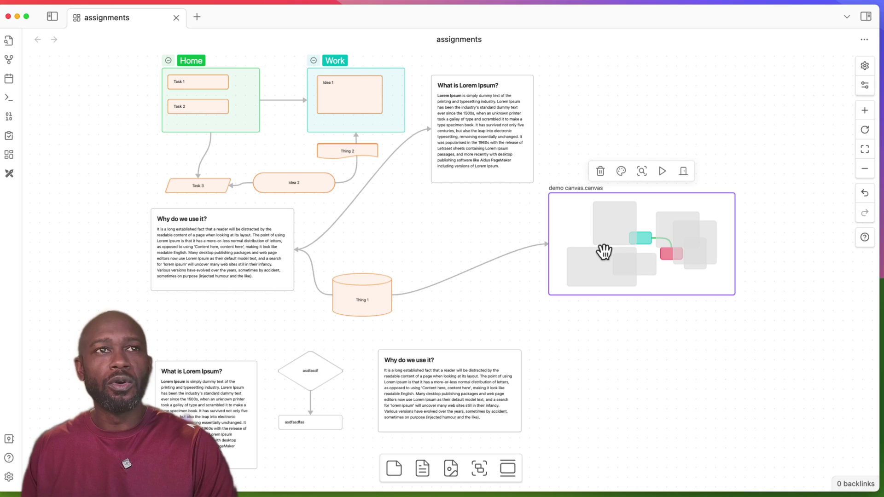
{"action": "double_click", "coordinate": [588, 209]}
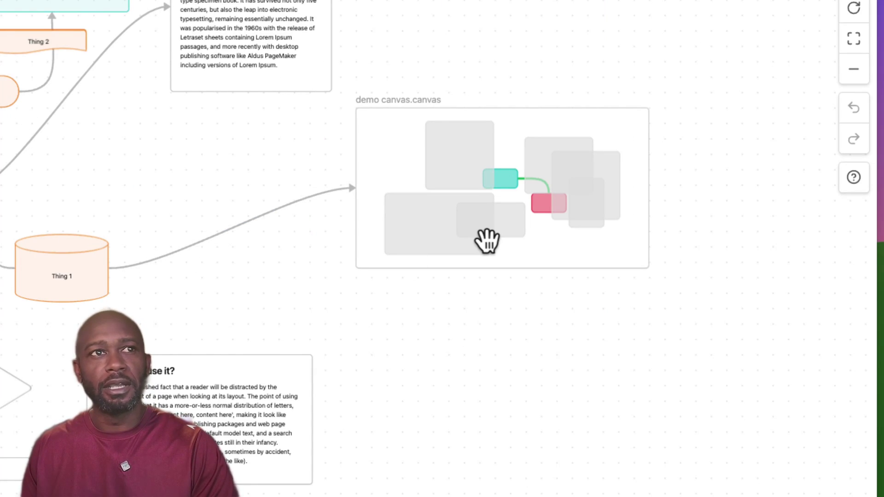
{"action": "left_click", "coordinate": [433, 164]}
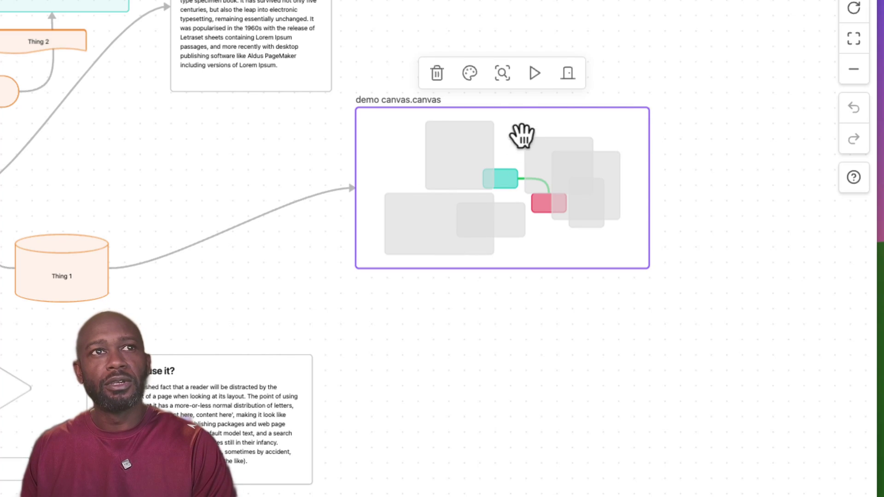
{"action": "left_click", "coordinate": [571, 78]}
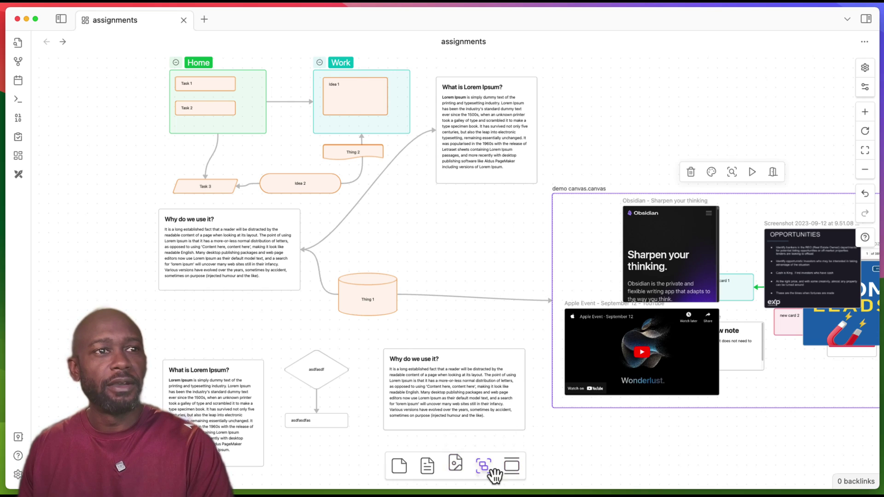
Wrap Home and Work in a Start Slide frame, moving the Why card down-left
{"action": "left_click_drag", "start_coordinate": [515, 473], "coordinate": [293, 132]}
{"action": "left_click_drag", "start_coordinate": [473, 226], "coordinate": [466, 245]}
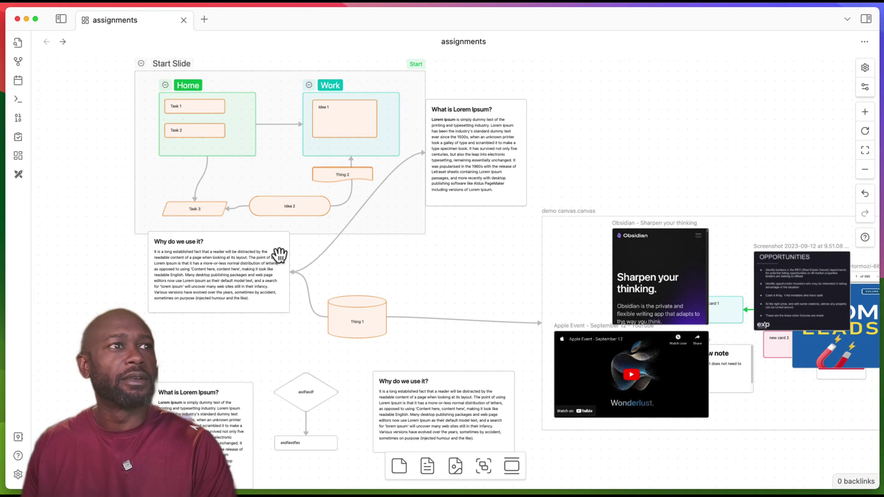
{"action": "left_click_drag", "start_coordinate": [269, 266], "coordinate": [253, 283]}
{"action": "left_click", "coordinate": [383, 272]}
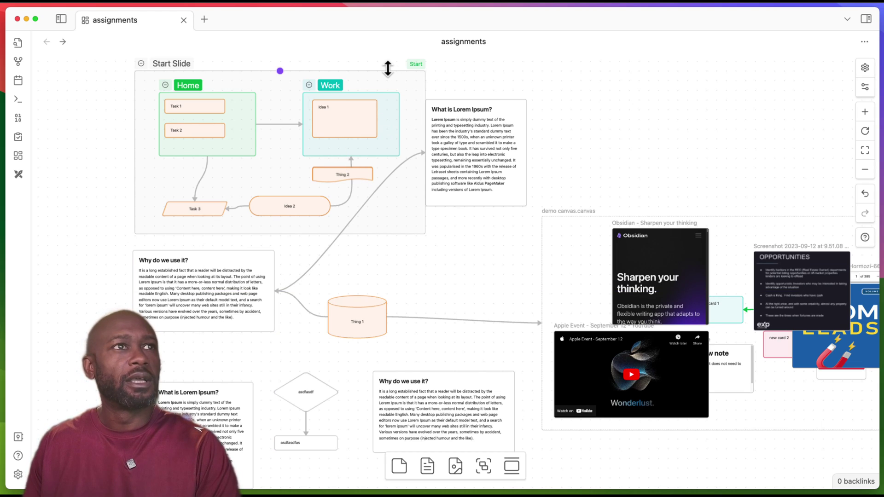
{"action": "left_click", "coordinate": [408, 83]}
{"action": "left_click_drag", "start_coordinate": [408, 83], "coordinate": [398, 82]}
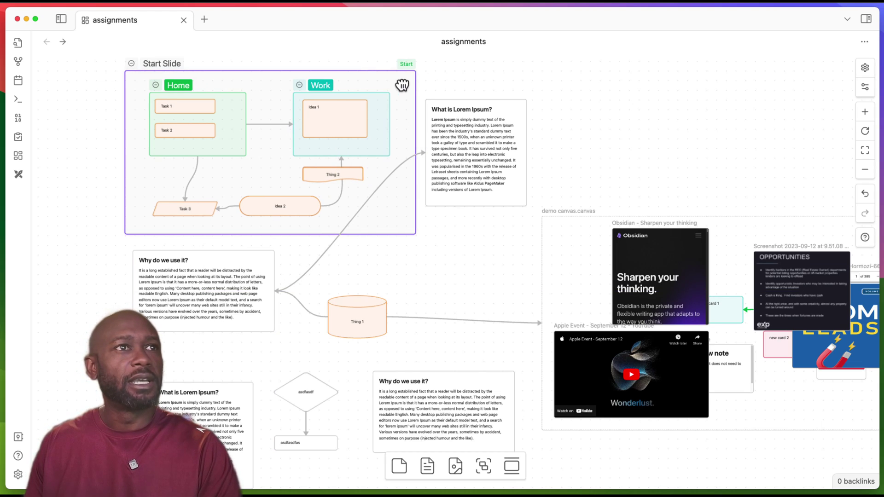
{"action": "left_click", "coordinate": [448, 237]}
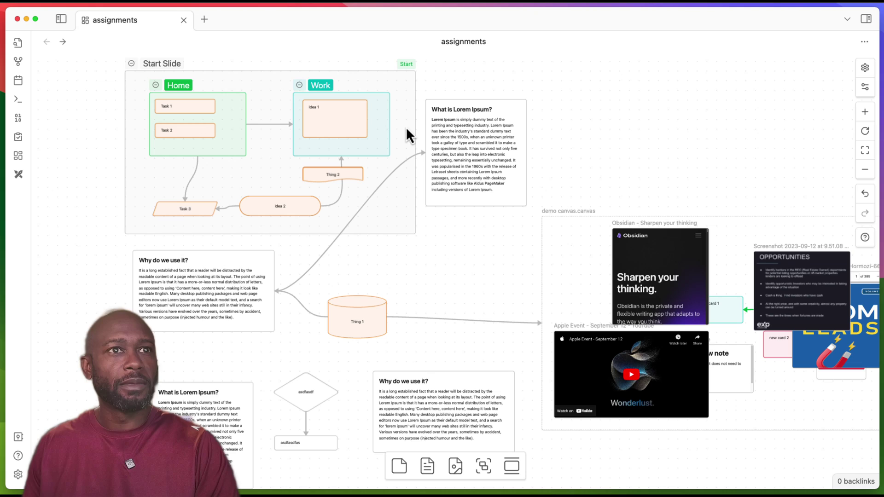
Close the demo canvas portal, frame it in a New Slide, and arrow Start Slide to it
{"action": "left_click", "coordinate": [721, 225]}
{"action": "left_click", "coordinate": [763, 194]}
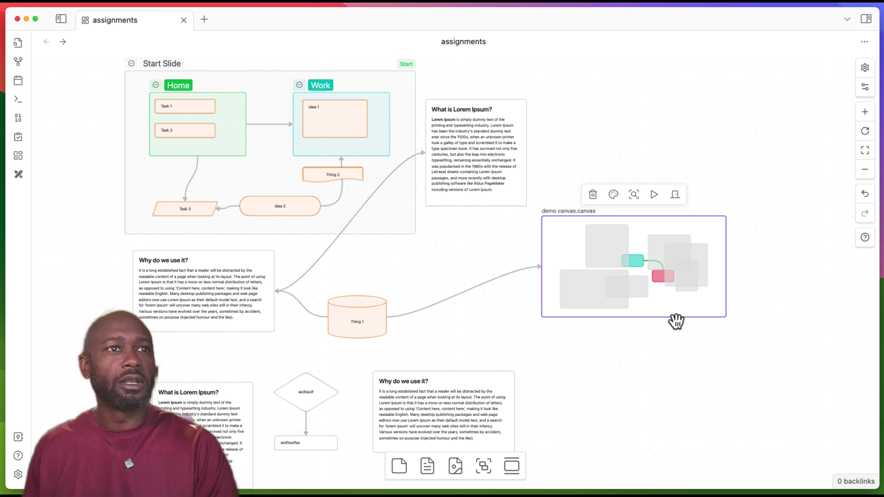
{"action": "left_click", "coordinate": [622, 368]}
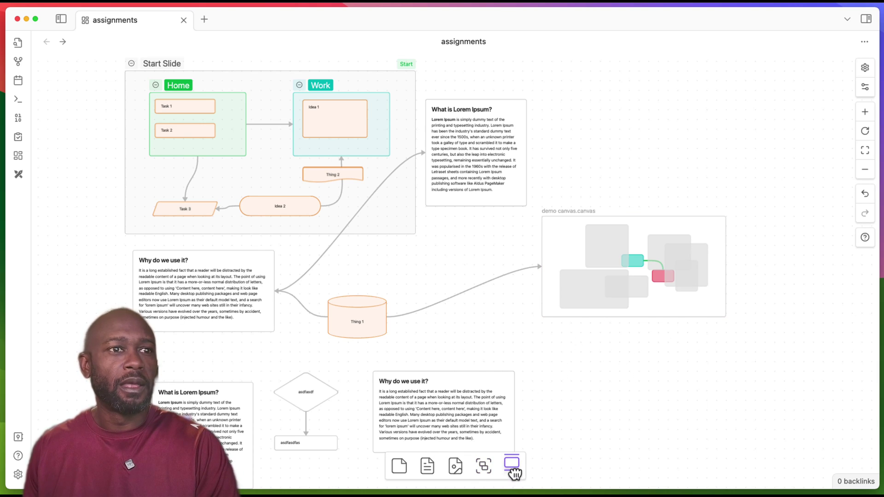
{"action": "left_click_drag", "start_coordinate": [511, 466], "coordinate": [675, 304]}
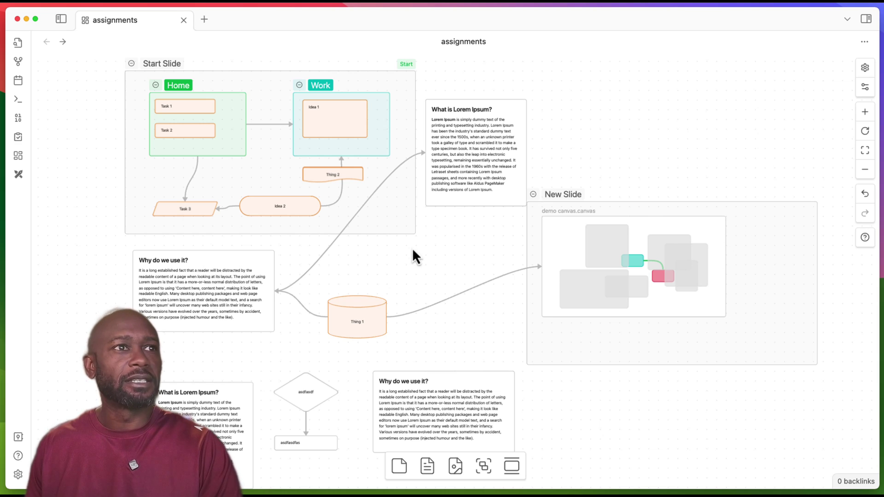
{"action": "left_click_drag", "start_coordinate": [270, 234], "coordinate": [534, 274]}
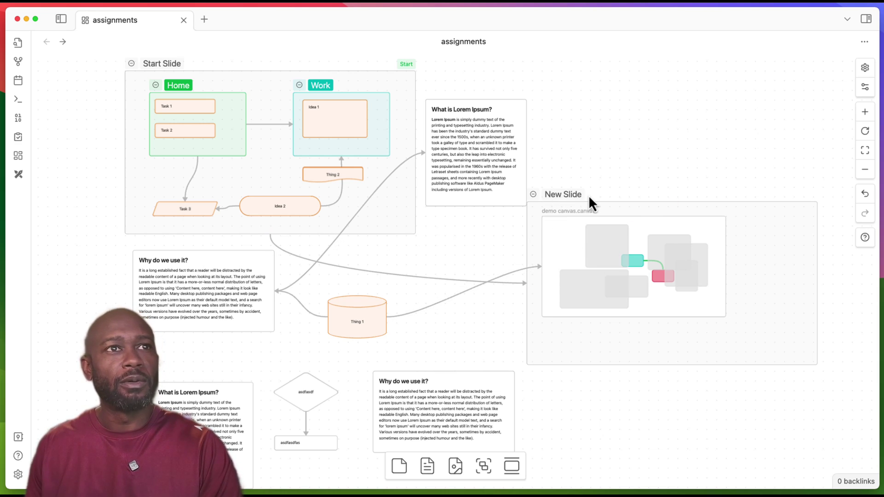
{"action": "left_click_drag", "start_coordinate": [581, 198], "coordinate": [596, 203]}
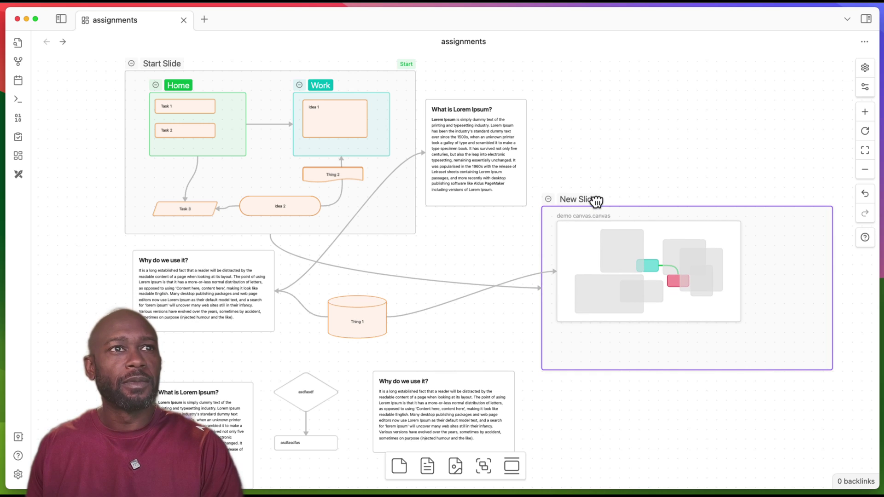
{"action": "left_click", "coordinate": [615, 159]}
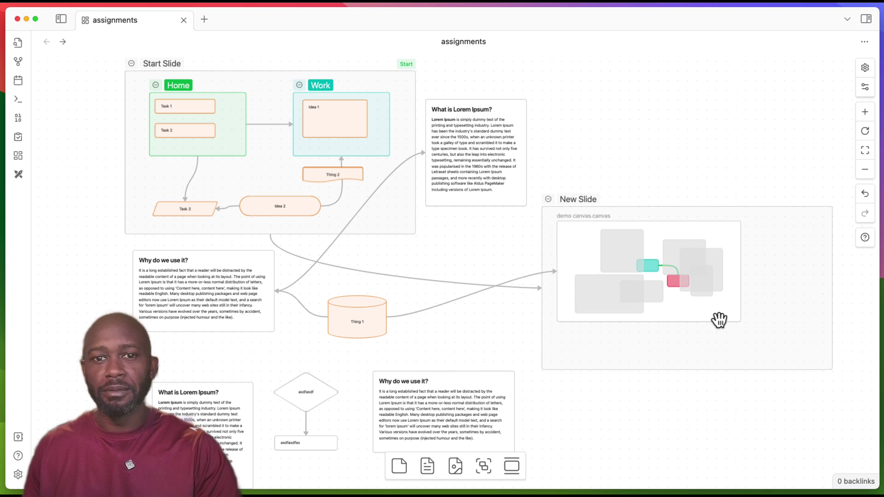
Make New Slide the start slide and redraw the arrow from New Slide into Start Slide
{"action": "left_click", "coordinate": [759, 207]}
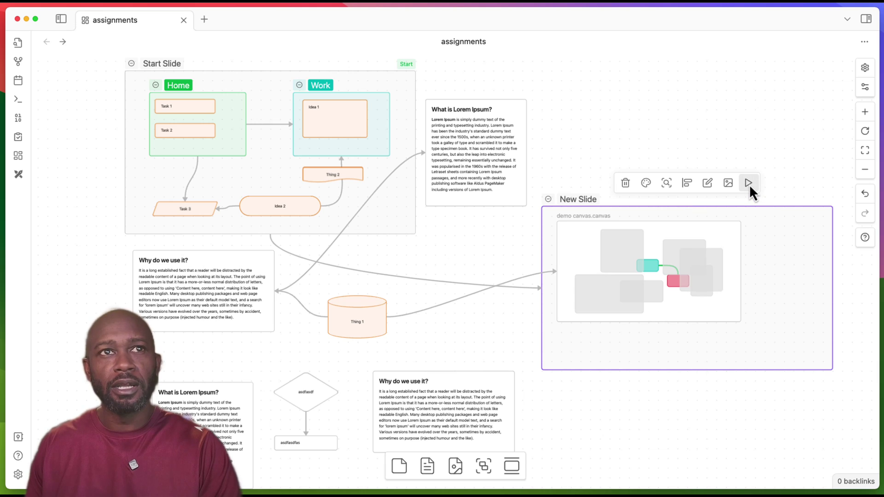
{"action": "left_click", "coordinate": [748, 183]}
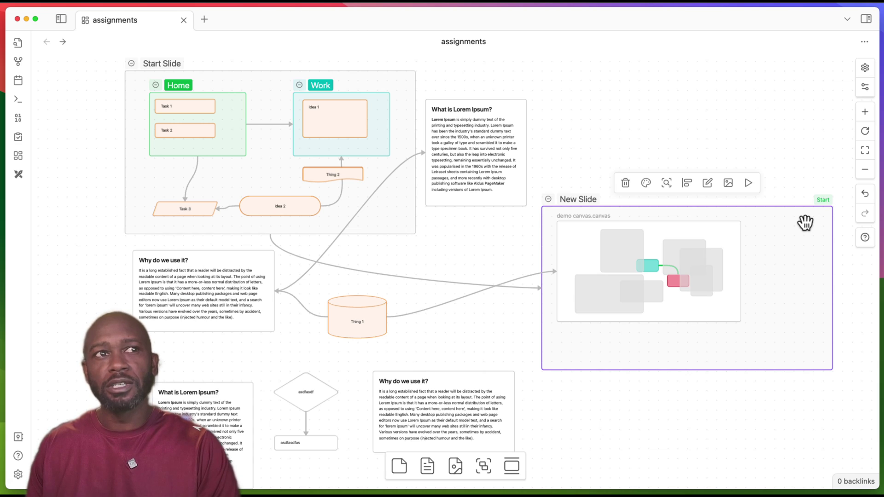
{"action": "left_click", "coordinate": [445, 289]}
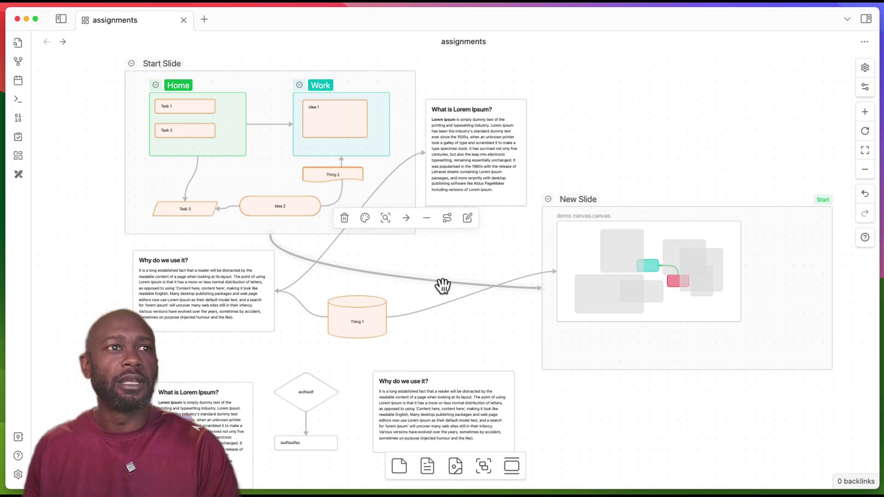
{"action": "left_click", "coordinate": [345, 218]}
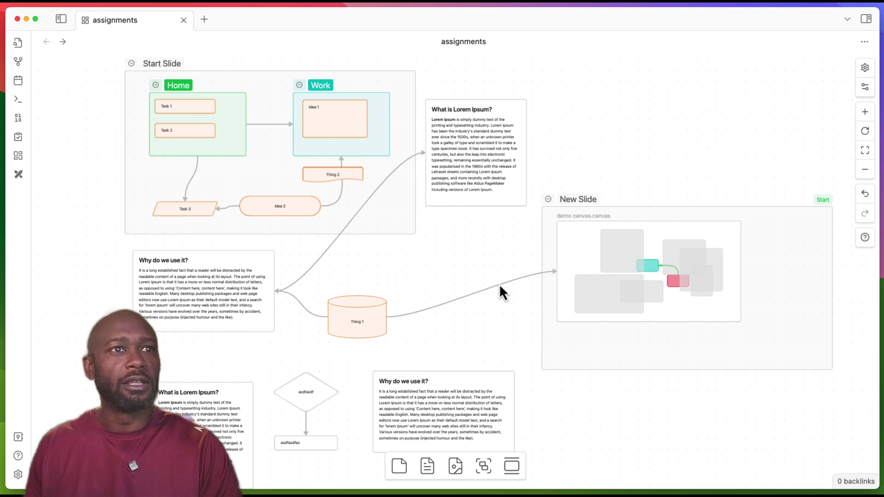
{"action": "left_click_drag", "start_coordinate": [542, 289], "coordinate": [281, 239]}
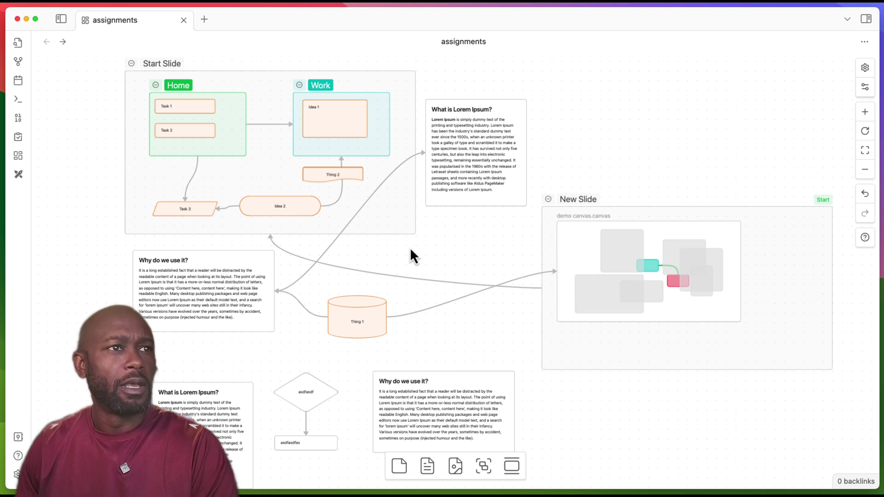
Zoom to the 'Why do we use it?' card and give it a dashed border
{"action": "left_click_drag", "start_coordinate": [407, 383], "coordinate": [401, 363]}
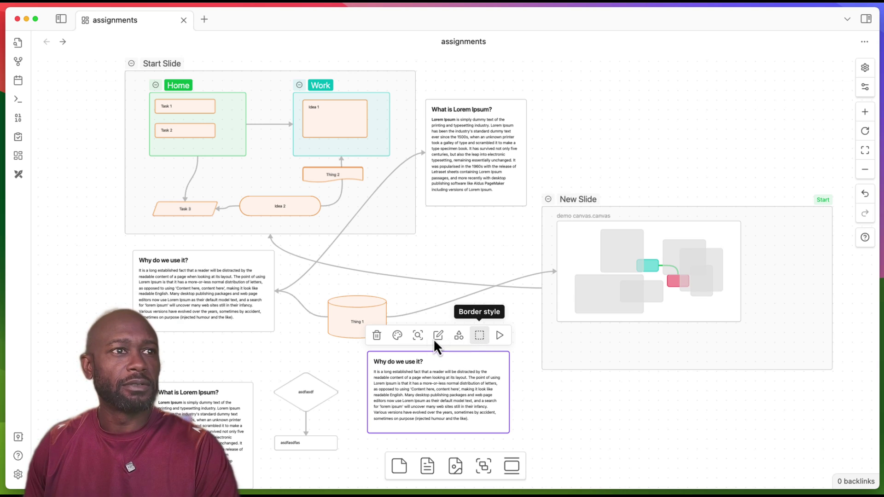
{"action": "key", "text": "shift+2"}
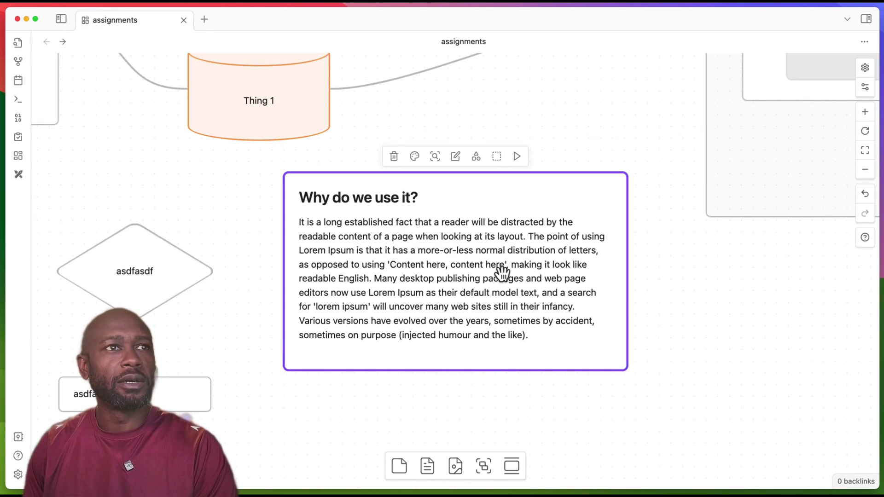
{"action": "left_click", "coordinate": [496, 157]}
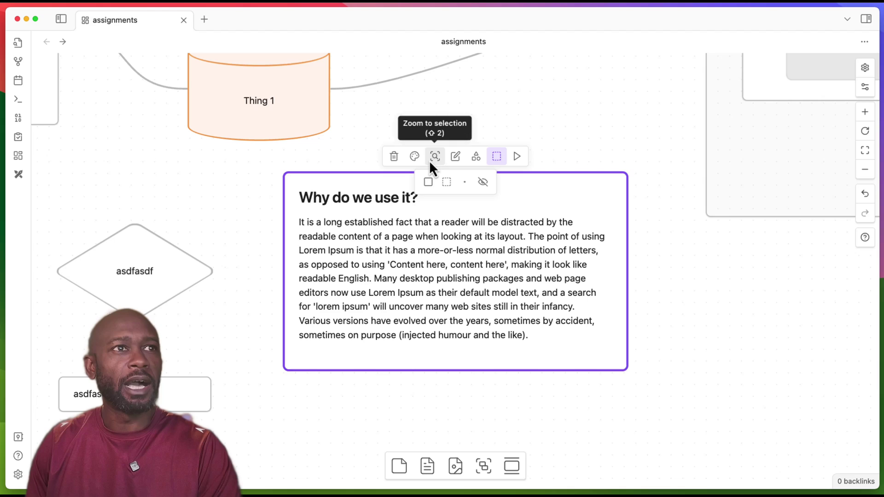
{"action": "left_click", "coordinate": [446, 182]}
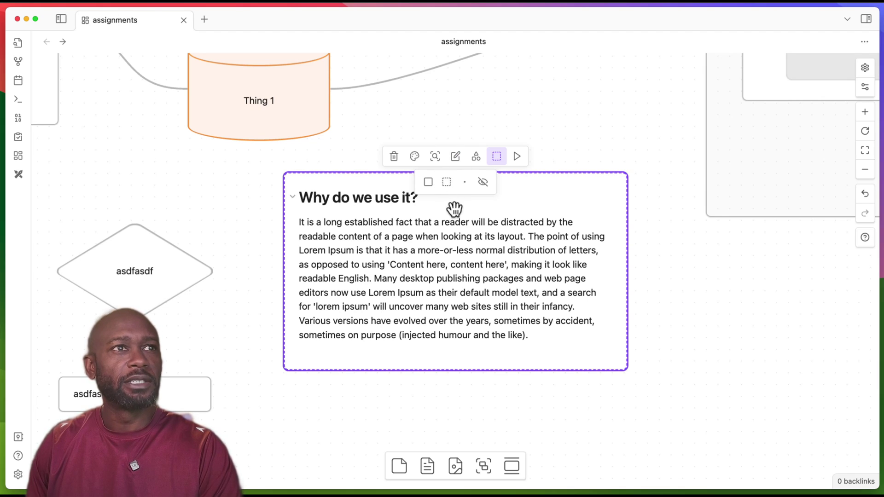
{"action": "left_click", "coordinate": [681, 281]}
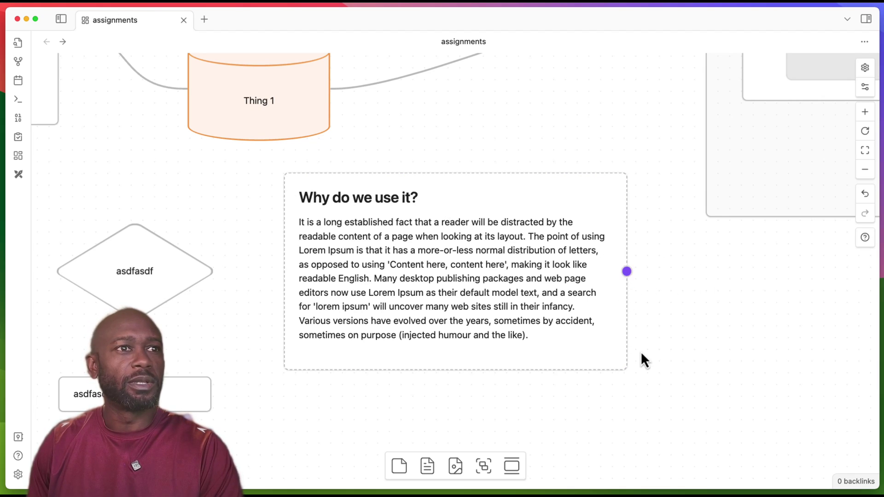
Switch the card's border style to dotted
{"action": "left_click", "coordinate": [538, 173]}
{"action": "left_click", "coordinate": [495, 157]}
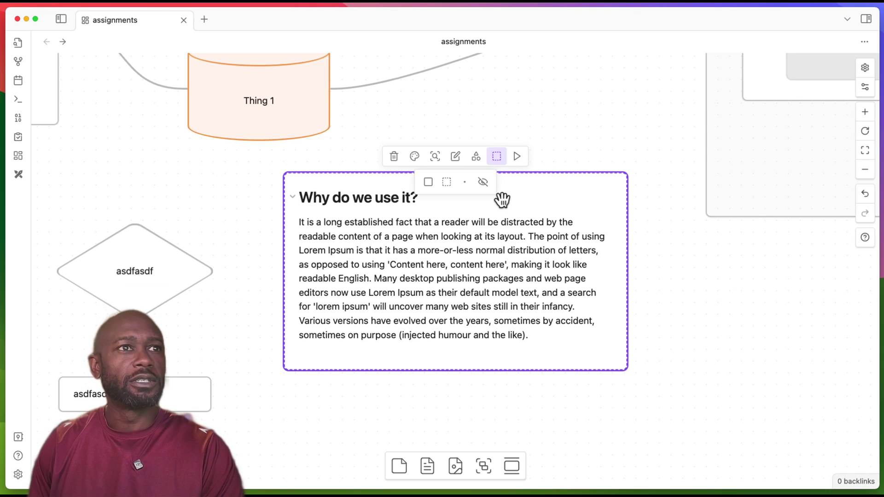
{"action": "left_click", "coordinate": [465, 182]}
{"action": "left_click", "coordinate": [647, 282]}
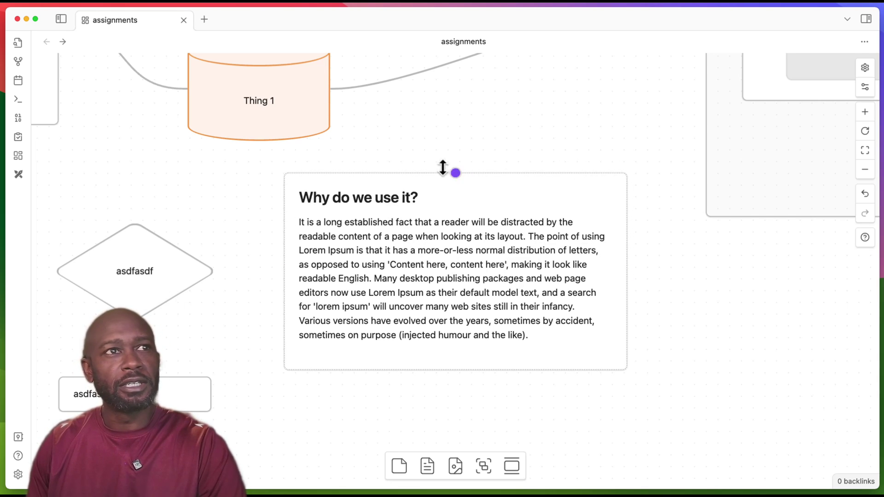
Make the card's border invisible and nudge the card slightly down and right
{"action": "left_click", "coordinate": [625, 219]}
{"action": "left_click", "coordinate": [494, 157]}
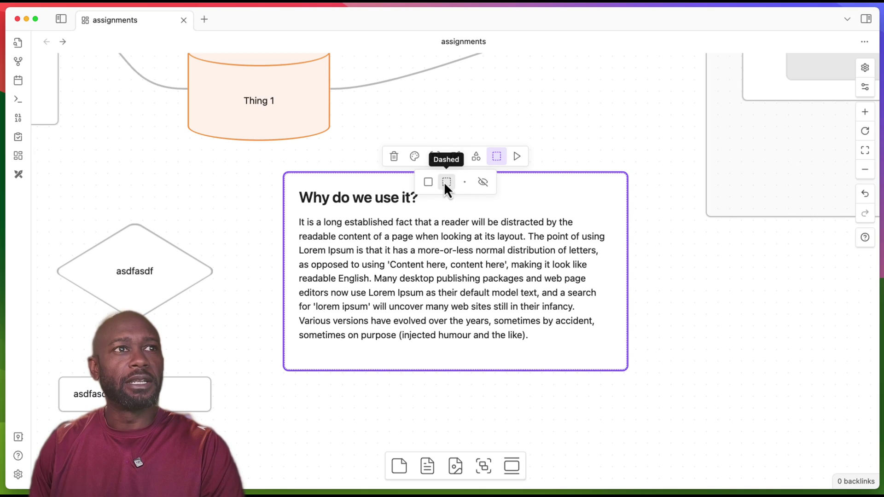
{"action": "left_click", "coordinate": [482, 182]}
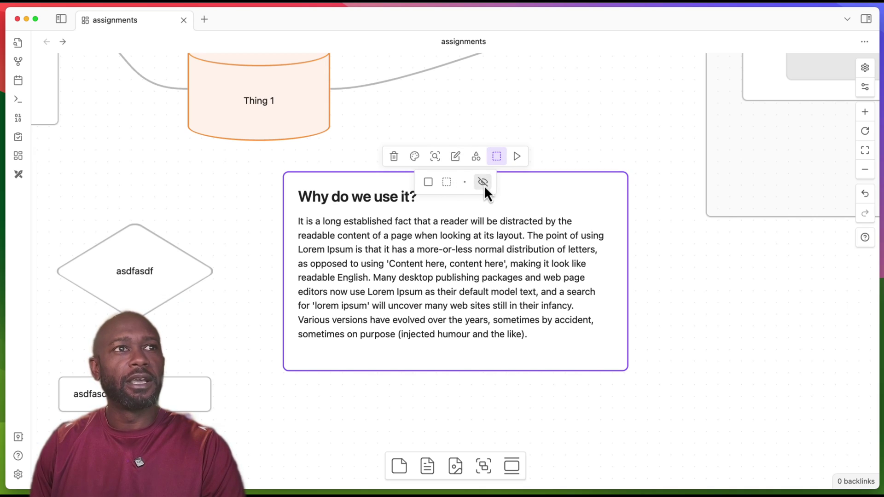
{"action": "left_click", "coordinate": [679, 267]}
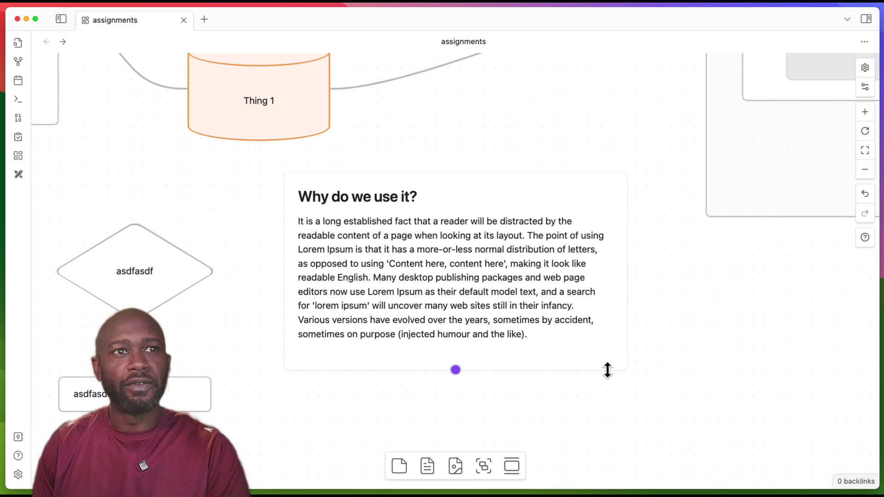
{"action": "left_click_drag", "start_coordinate": [510, 262], "coordinate": [521, 285]}
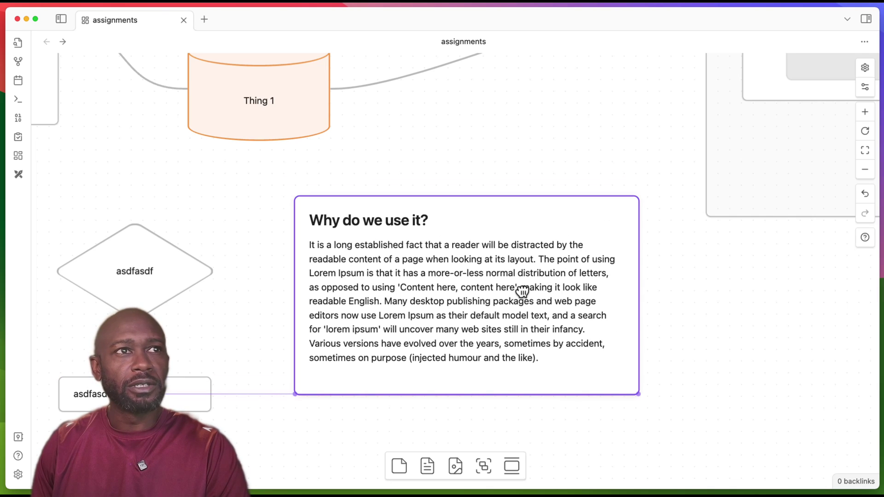
{"action": "left_click", "coordinate": [667, 293]}
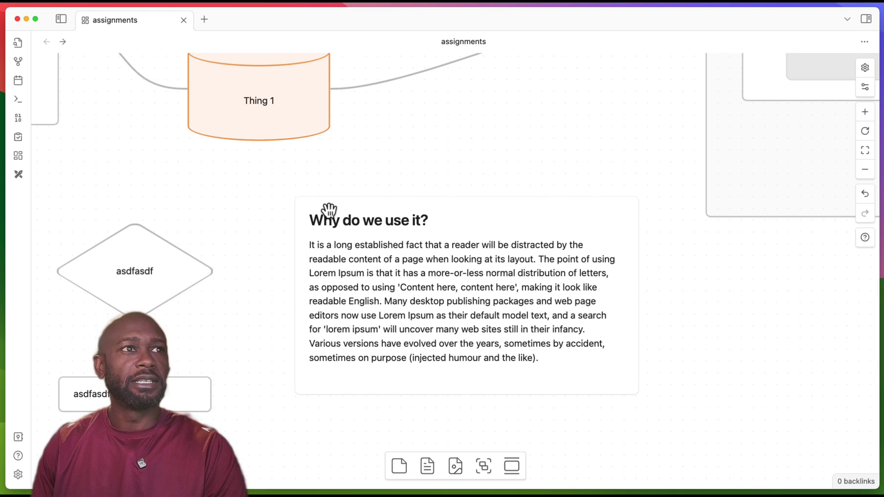
{"action": "left_click", "coordinate": [510, 308]}
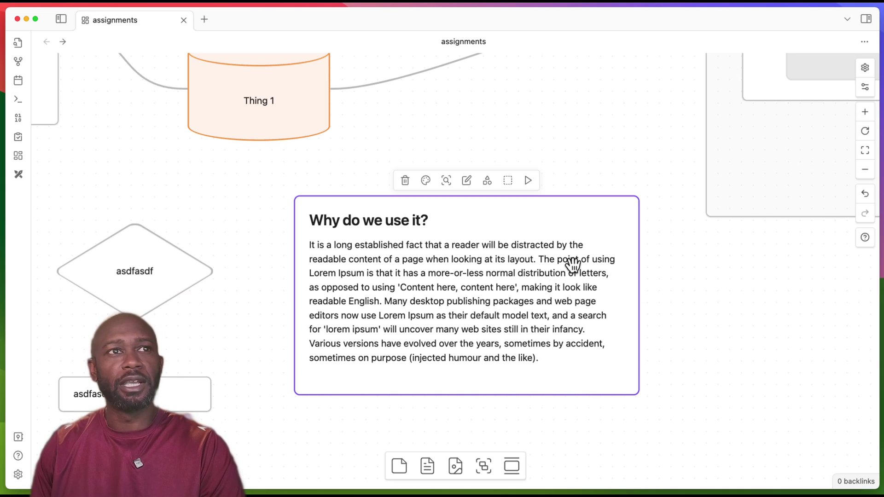
{"action": "left_click", "coordinate": [659, 319]}
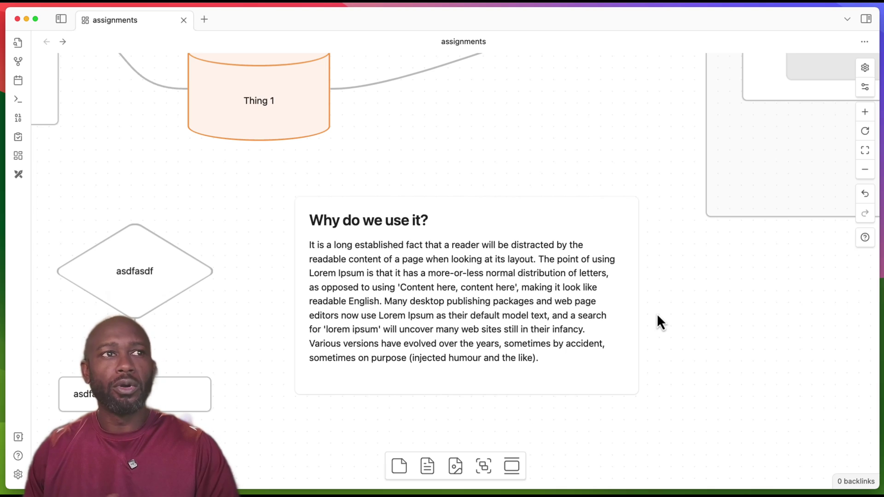